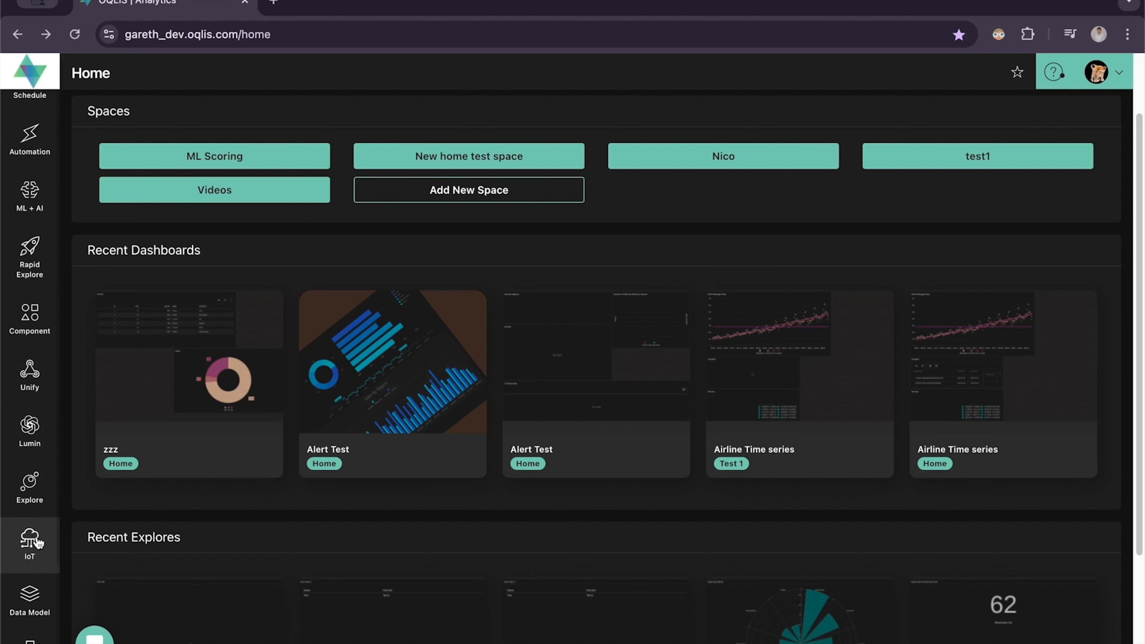
- Open the IoT module and review its settings, including the list of available connections, closing them without saving
left_click(37, 543)
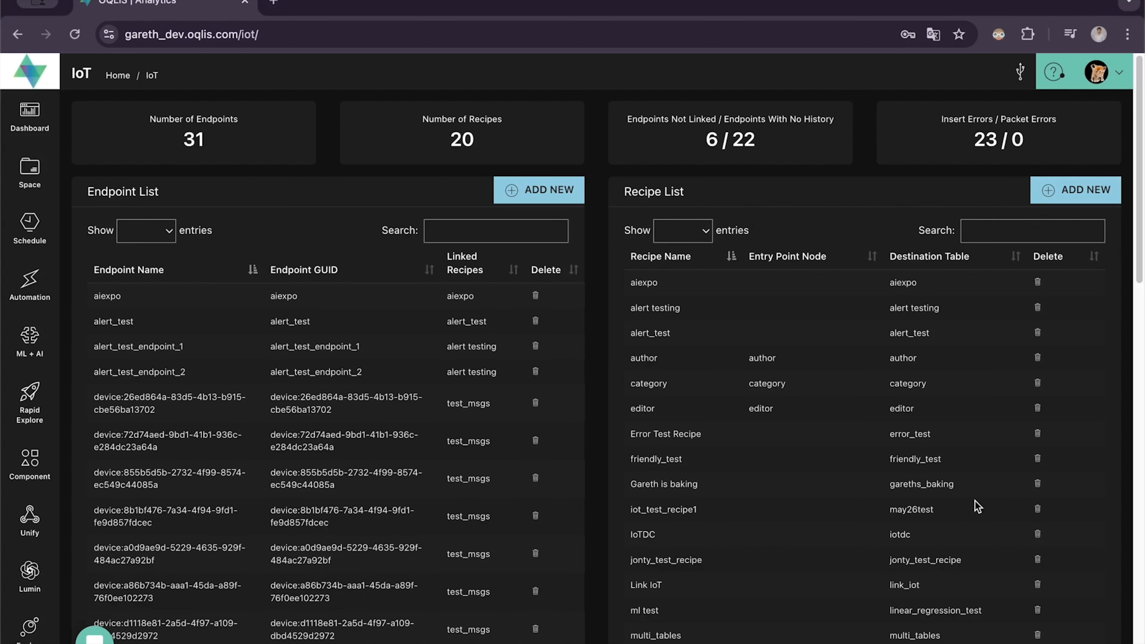
left_click(1021, 77)
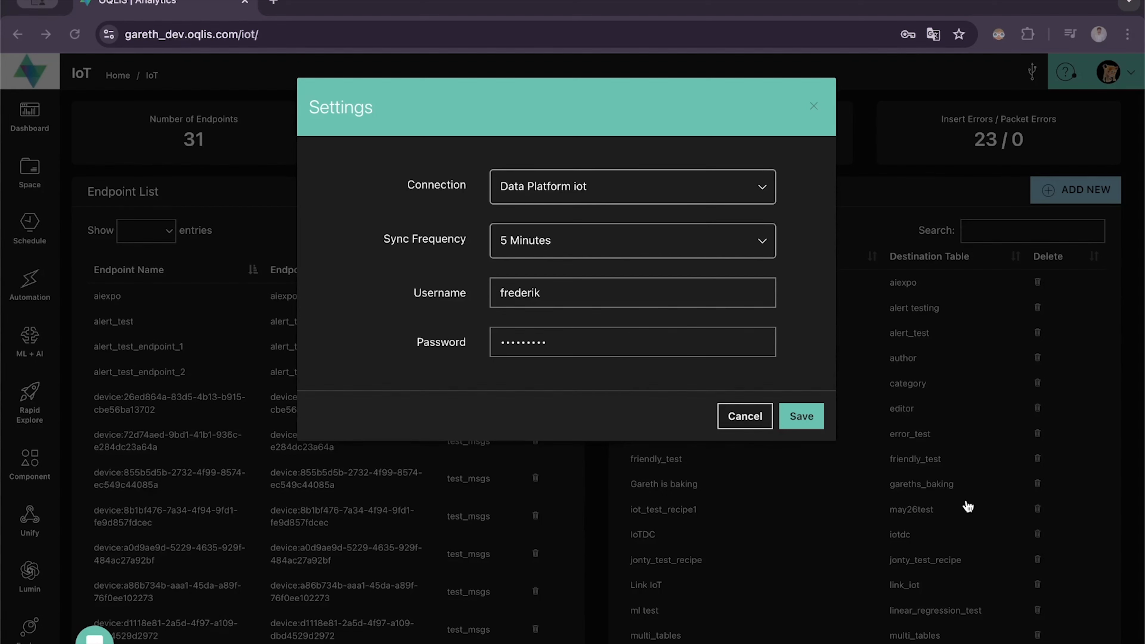
left_click(617, 188)
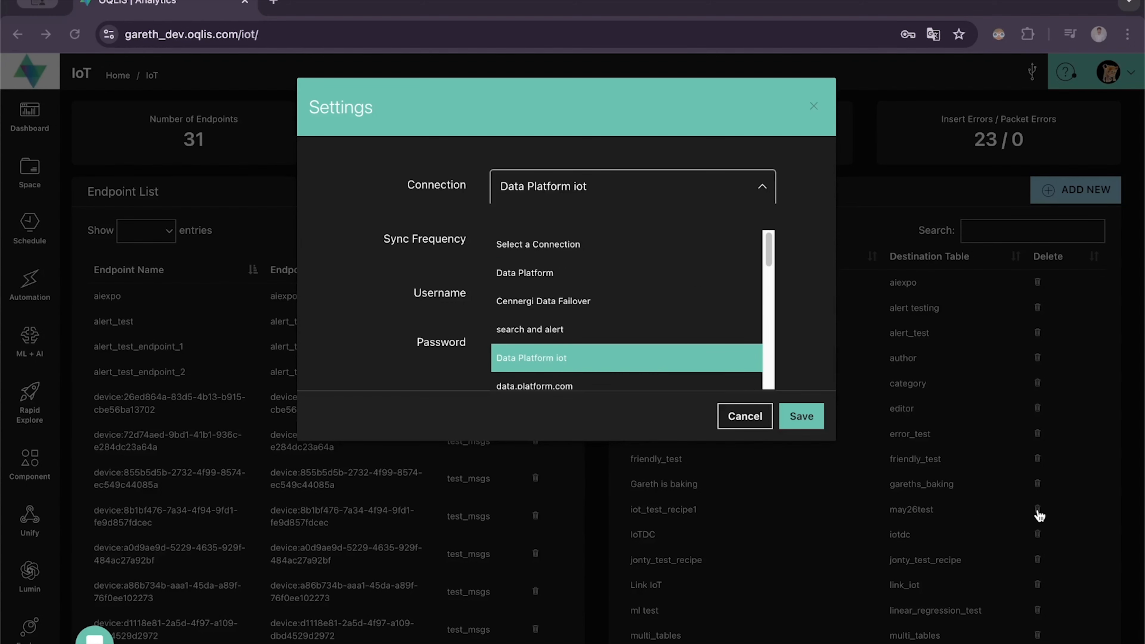
left_click(787, 268)
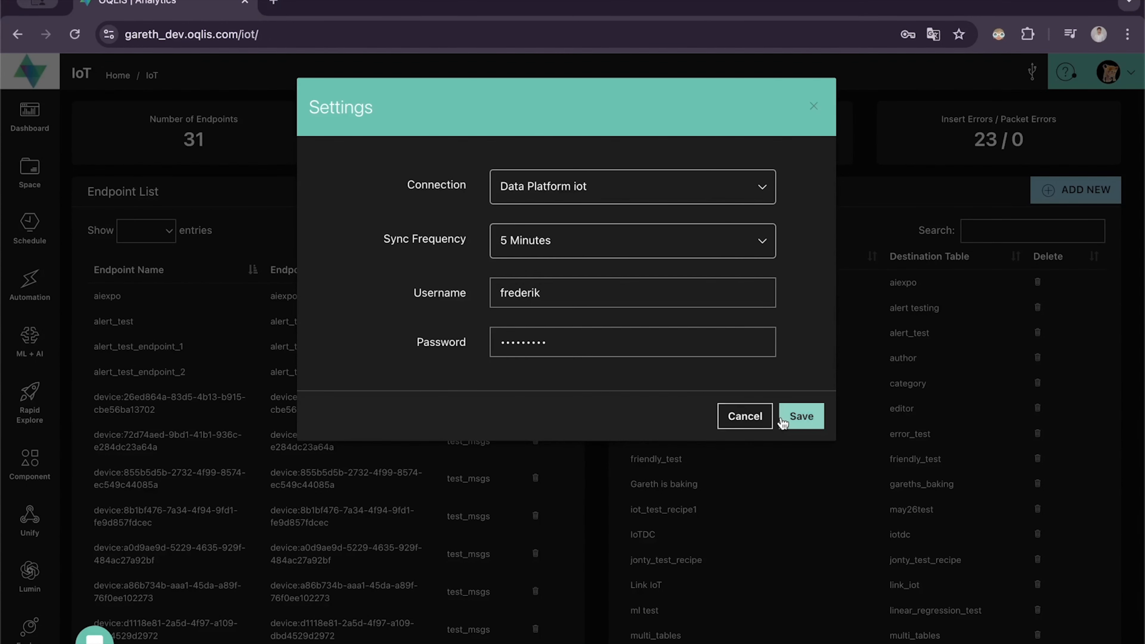
left_click(755, 426)
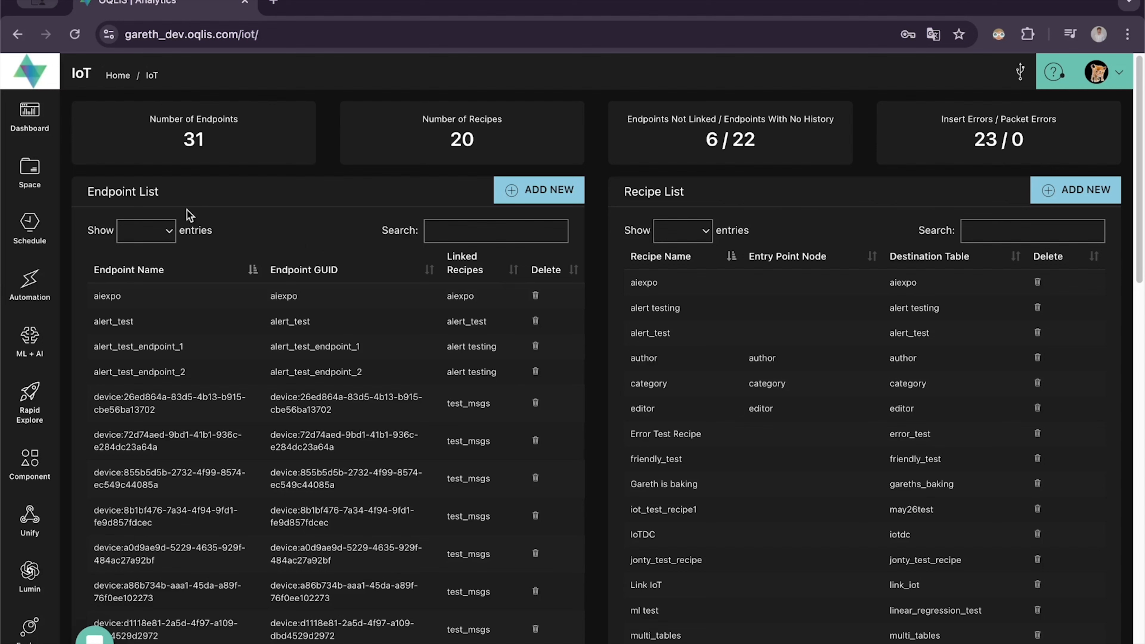
- Add a new endpoint named EndPointTest with the GUID this_is_unique and save it
left_click(503, 196)
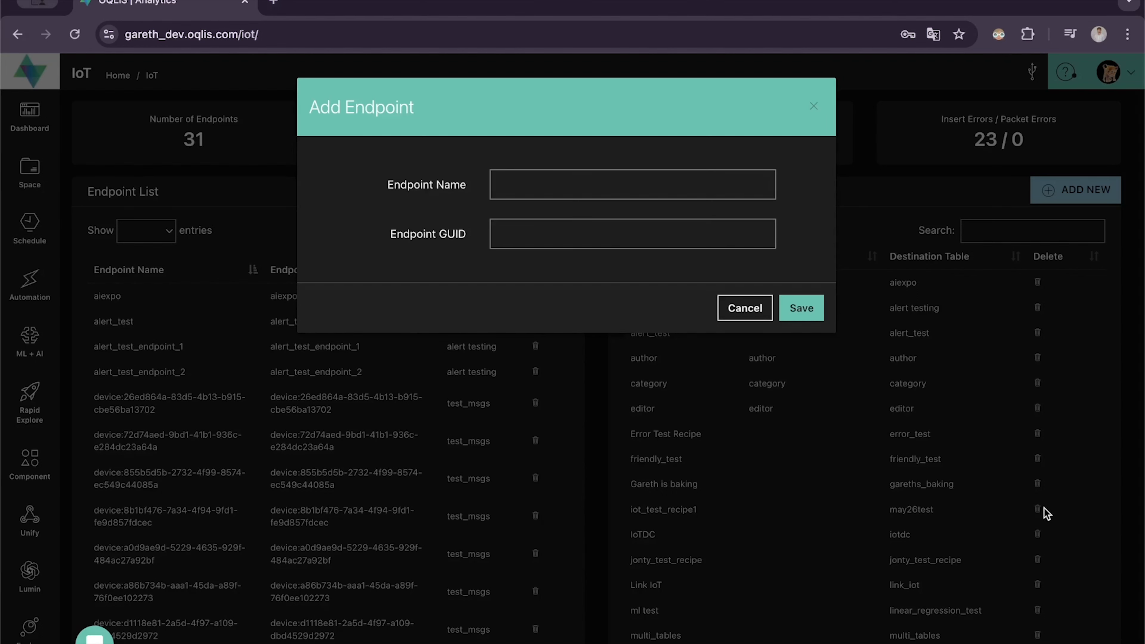
left_click(538, 185)
type("EndPointTest")
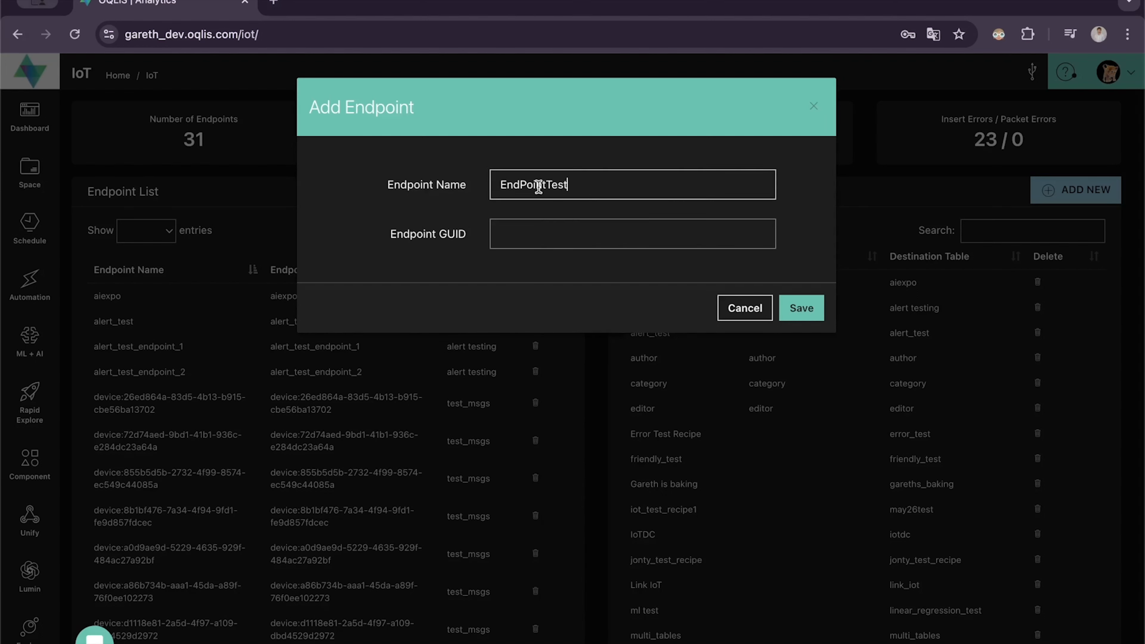
left_click(511, 233)
type("thii")
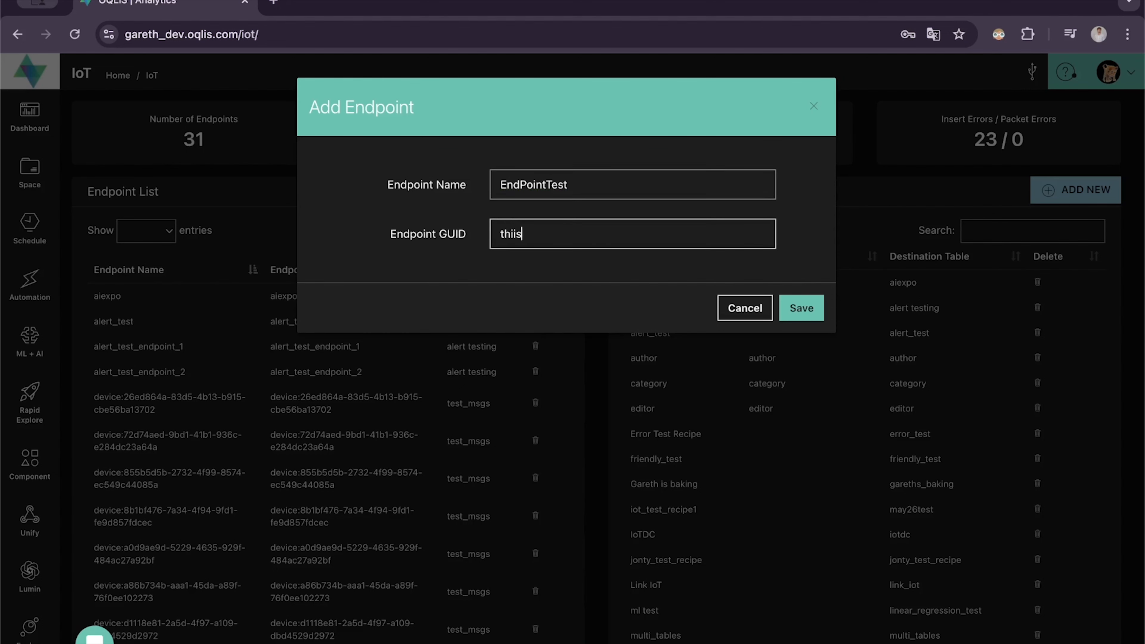
key("BackSpace")
type("s_is_unique")
left_click(806, 312)
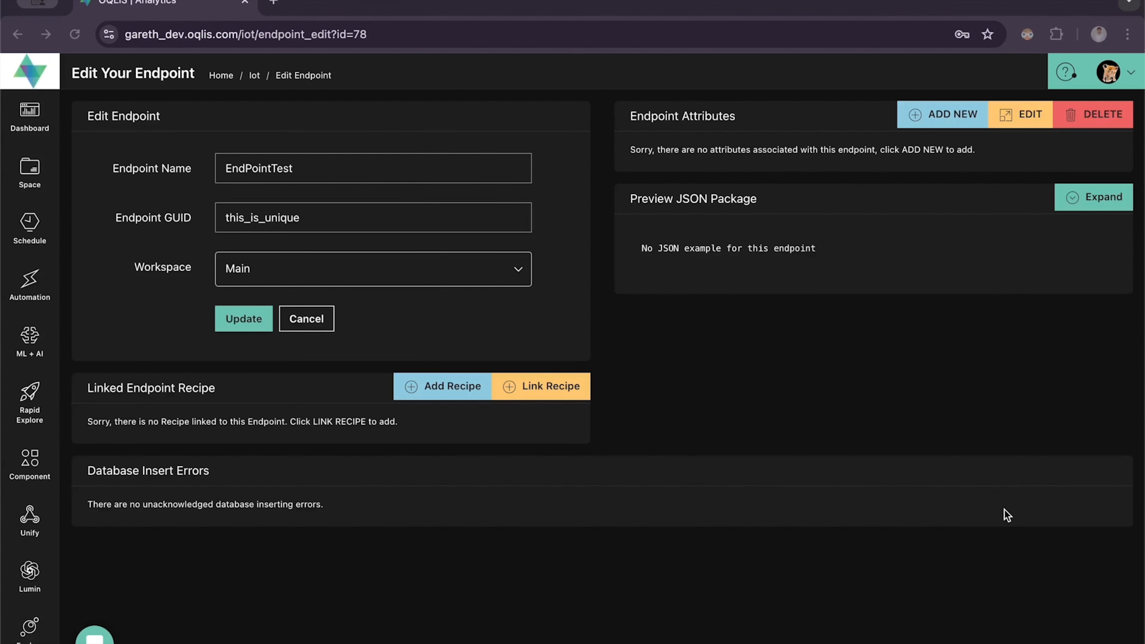
- Review the name, entry point node and destination table fields for adding a recipe to the endpoint, closing the form without saving
left_click(443, 389)
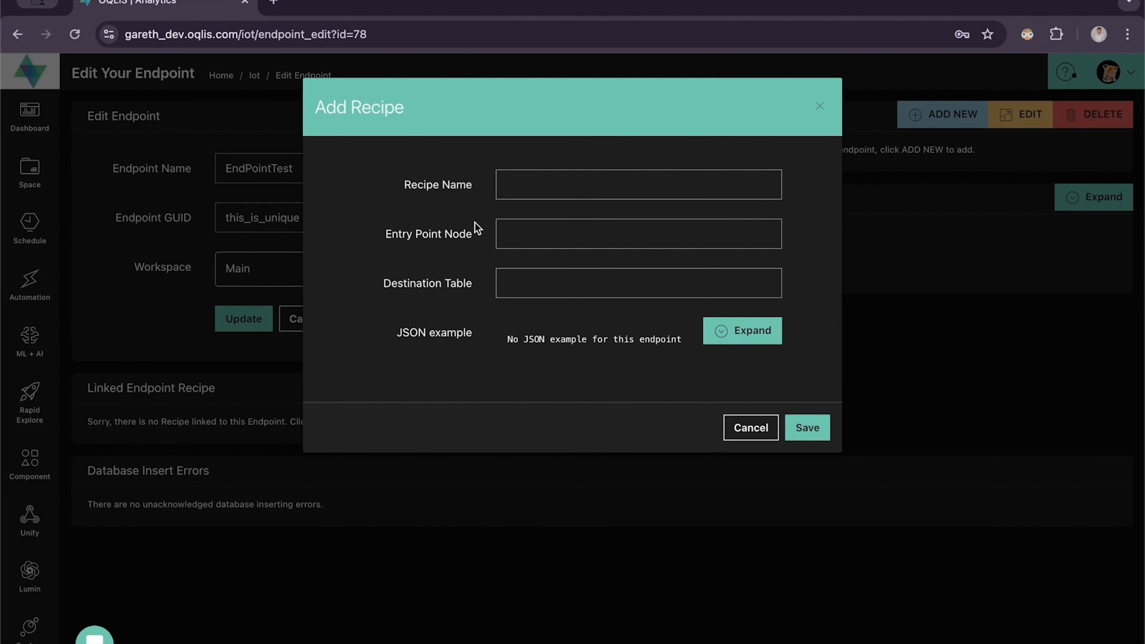
left_click(524, 183)
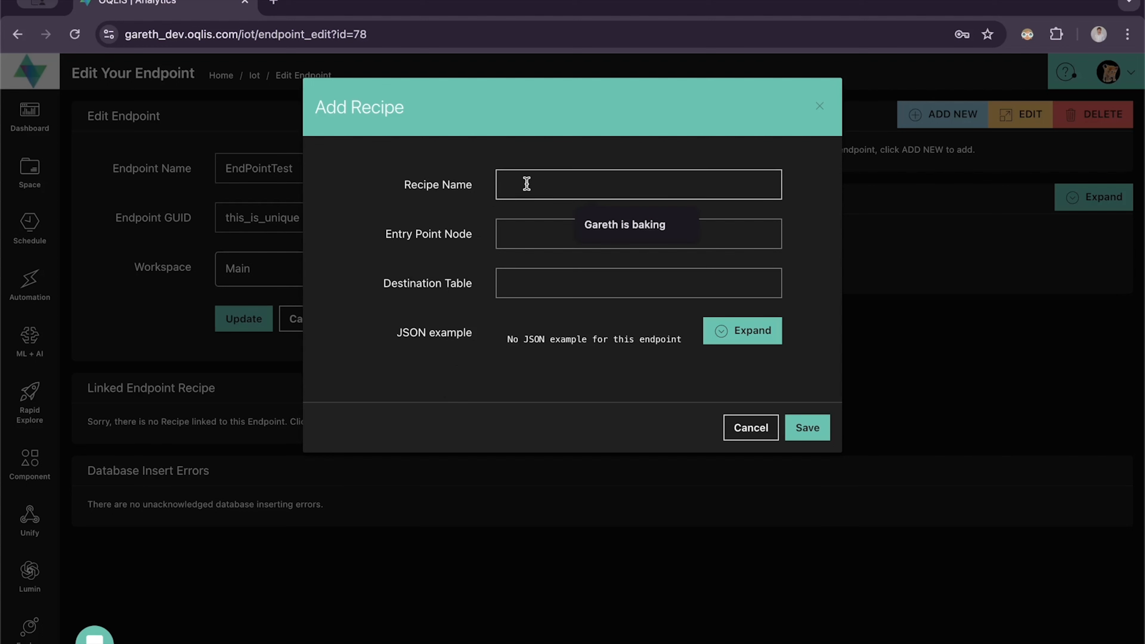
left_click(514, 233)
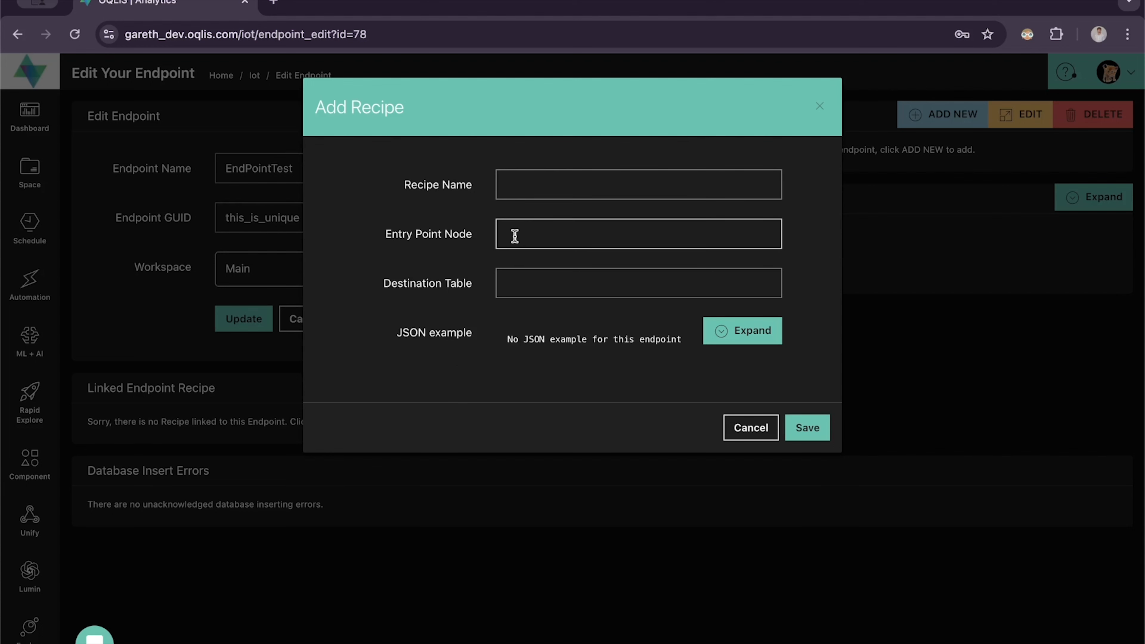
left_click(535, 284)
left_click(435, 354)
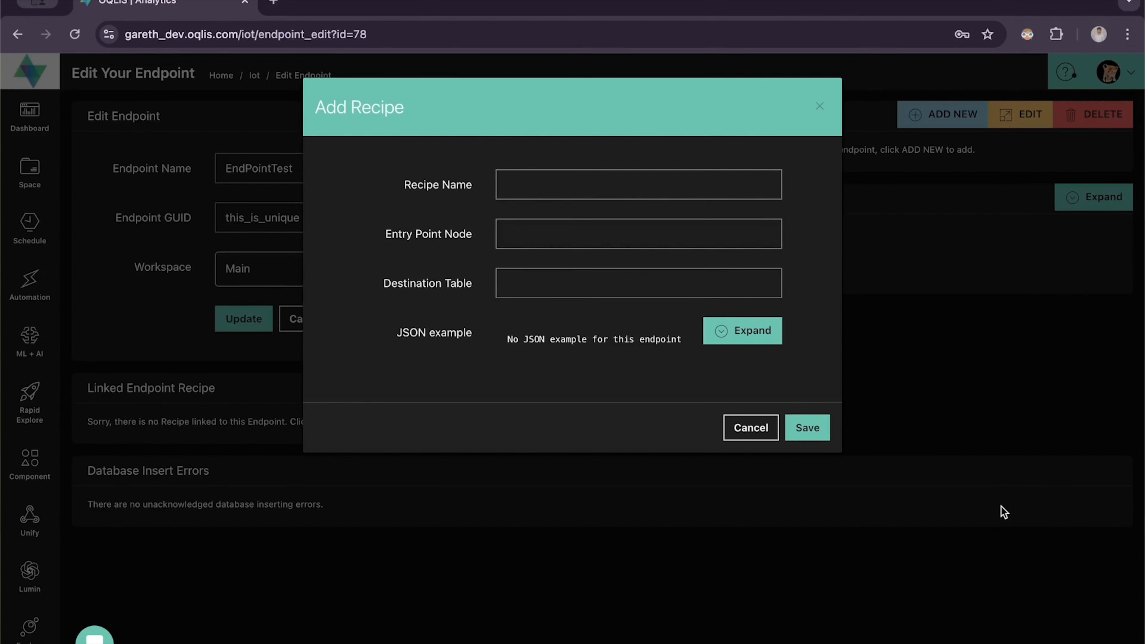
left_click(743, 433)
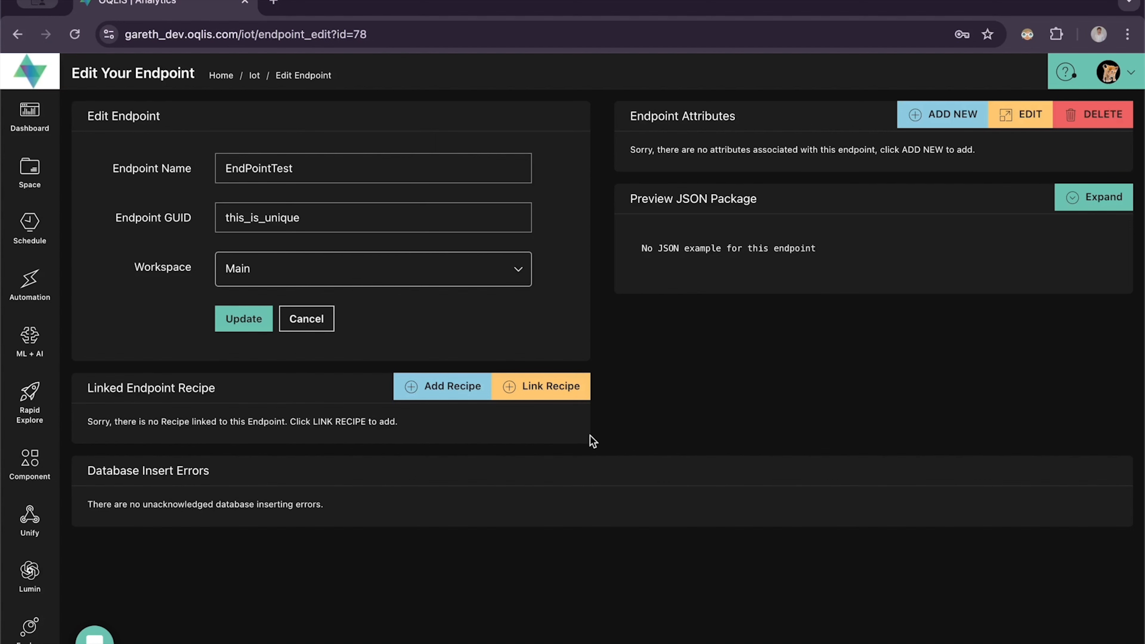
- Browse the existing recipes that can be linked to the endpoint, closing the dialog without linking one
left_click(548, 398)
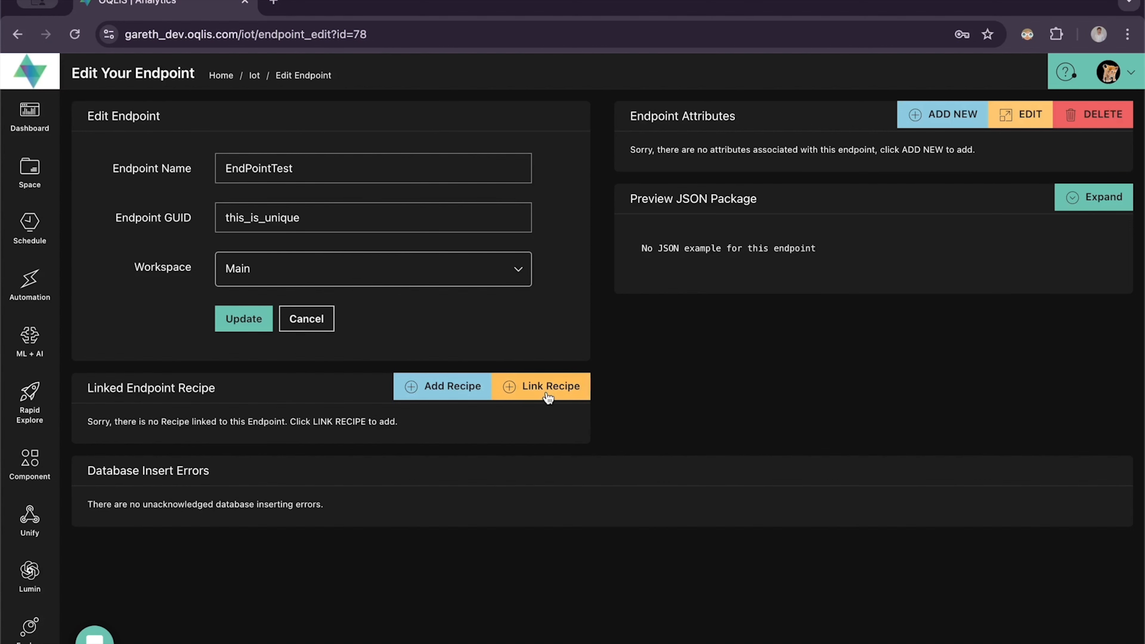
left_click(561, 189)
scroll(565, 297, "down", 5)
scroll(565, 297, "down", 5)
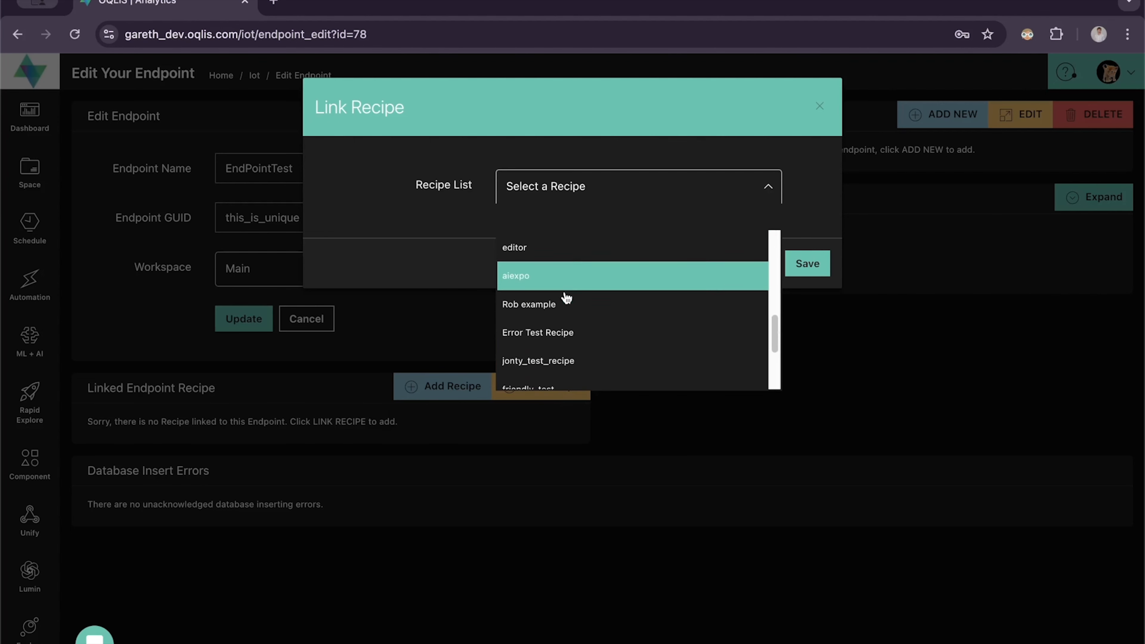
scroll(565, 297, "up", 10)
left_click(453, 249)
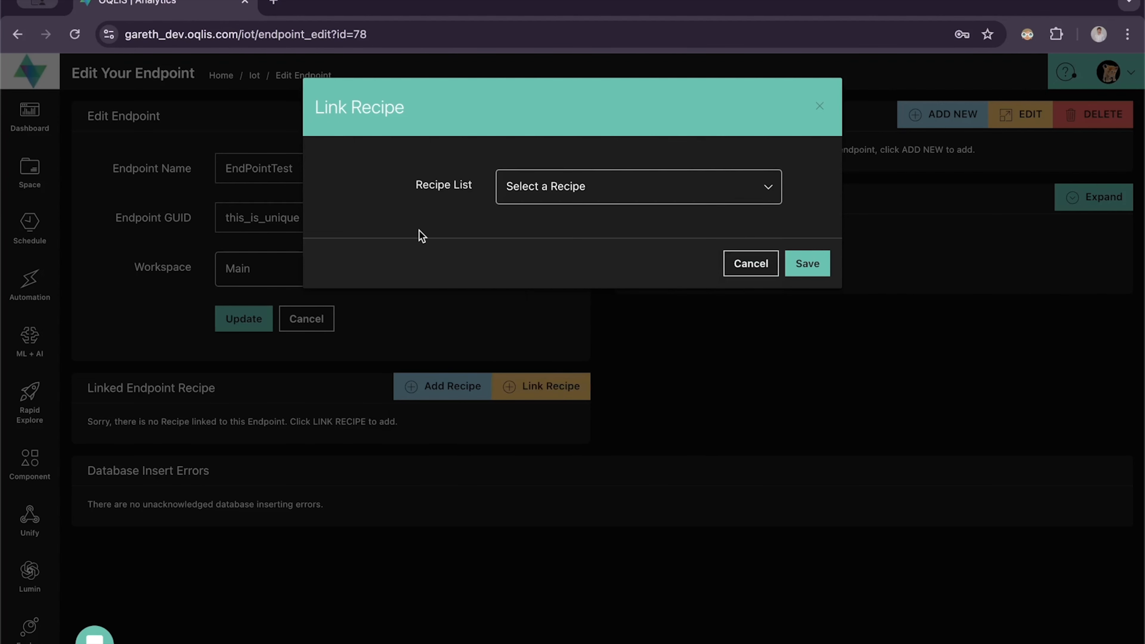
left_click(769, 264)
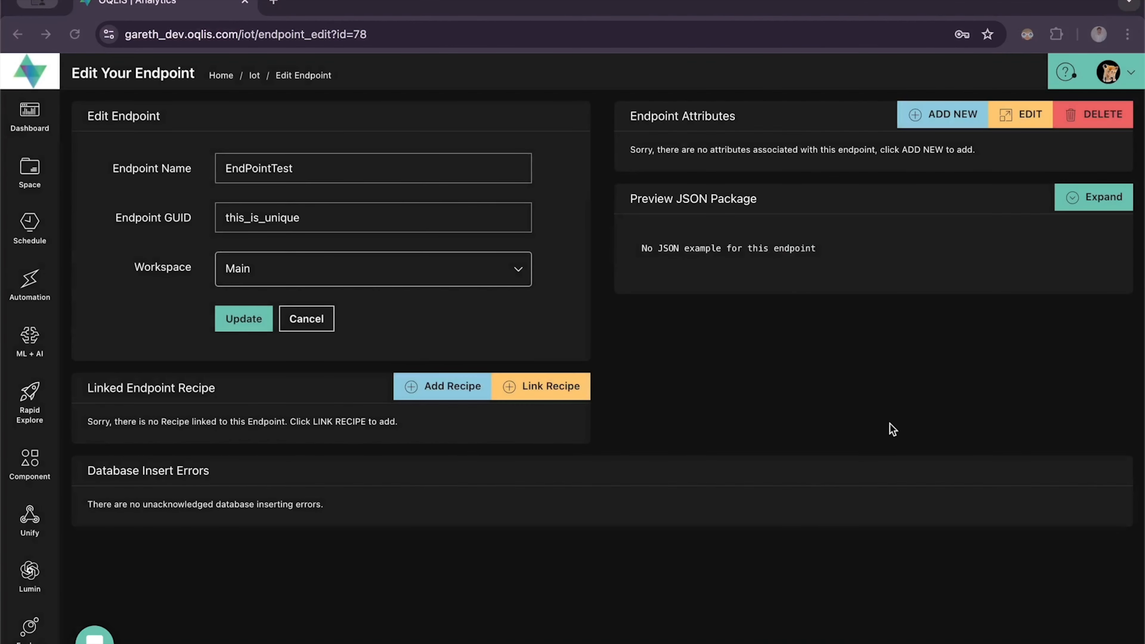
- Switch to Visual Studio Code and examine the sendPost function in main.dart: basic authentication, JSON map, endpoint_guid, payload and Authorization header
key("super+Tab")
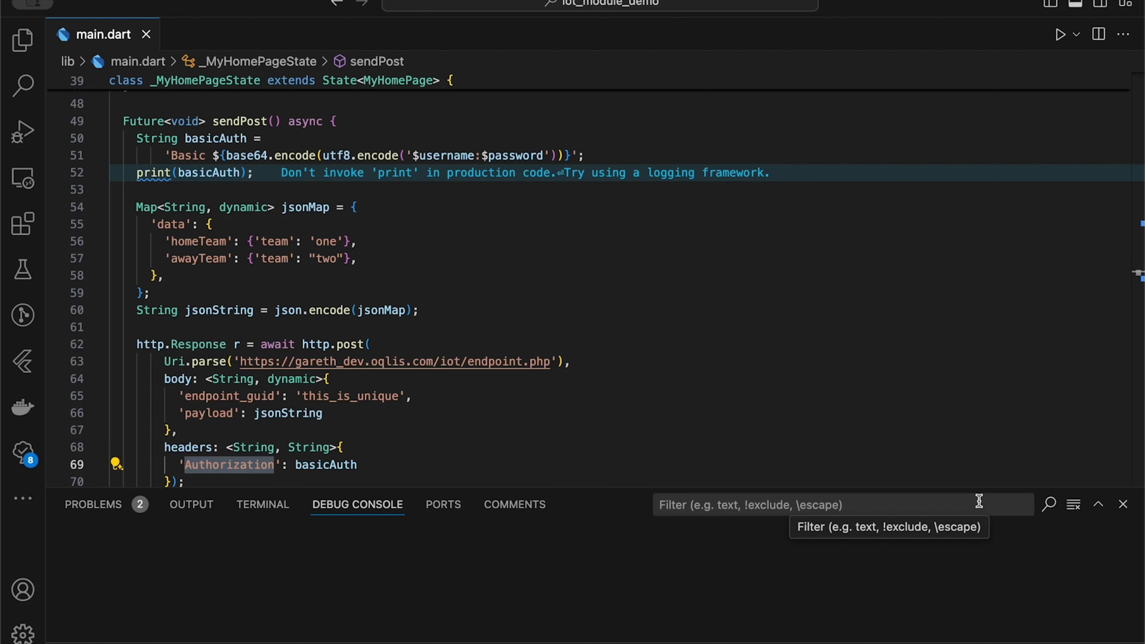
scroll(983, 506, "down", 1)
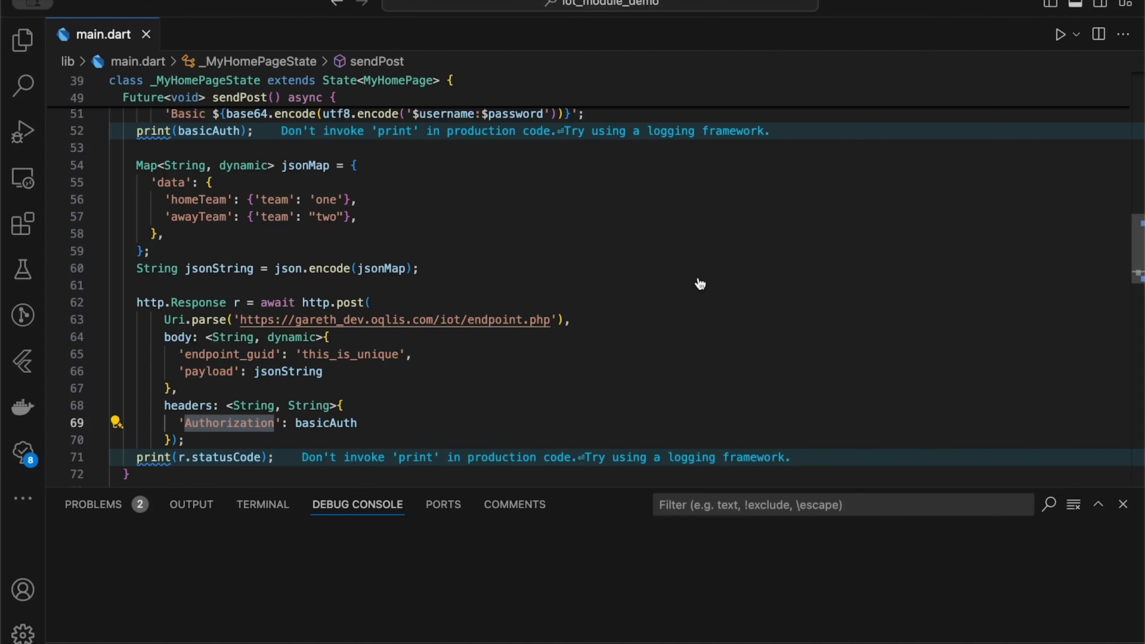
scroll(577, 301, "up", 1)
scroll(577, 301, "up", 1)
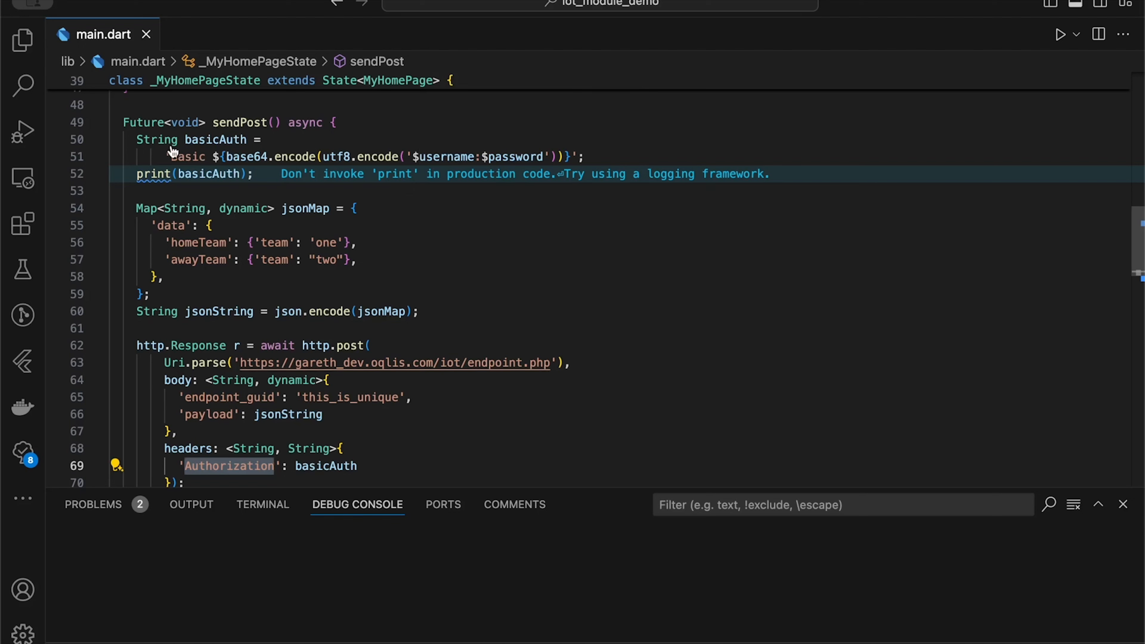
mouse_move(176, 147)
scroll(498, 307, "down", 3)
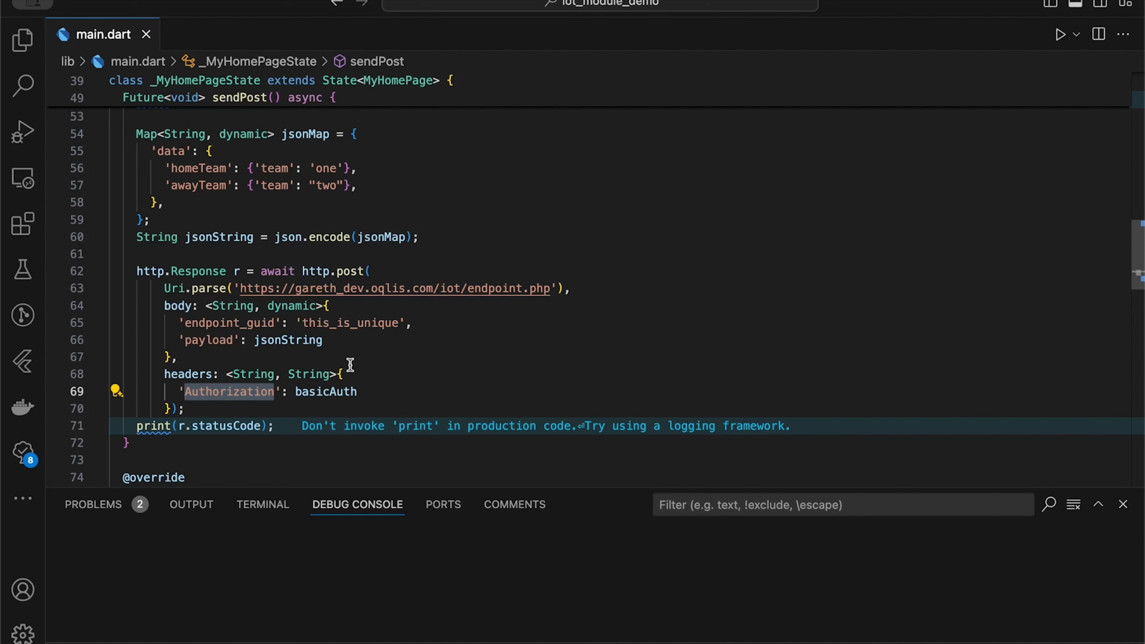
double_click(223, 324)
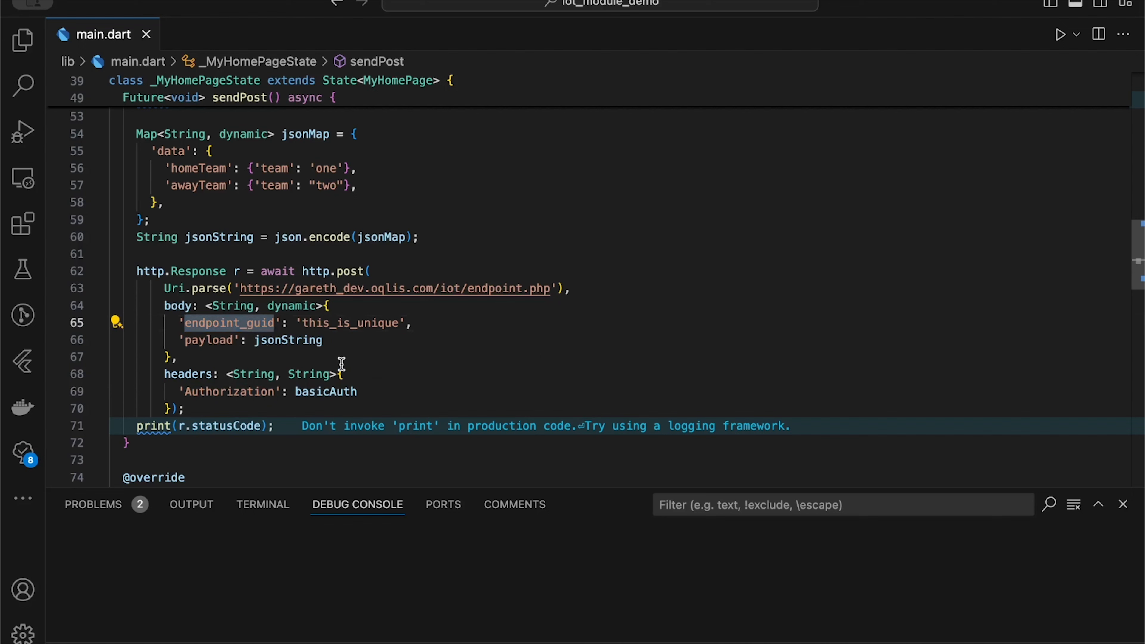
double_click(343, 324)
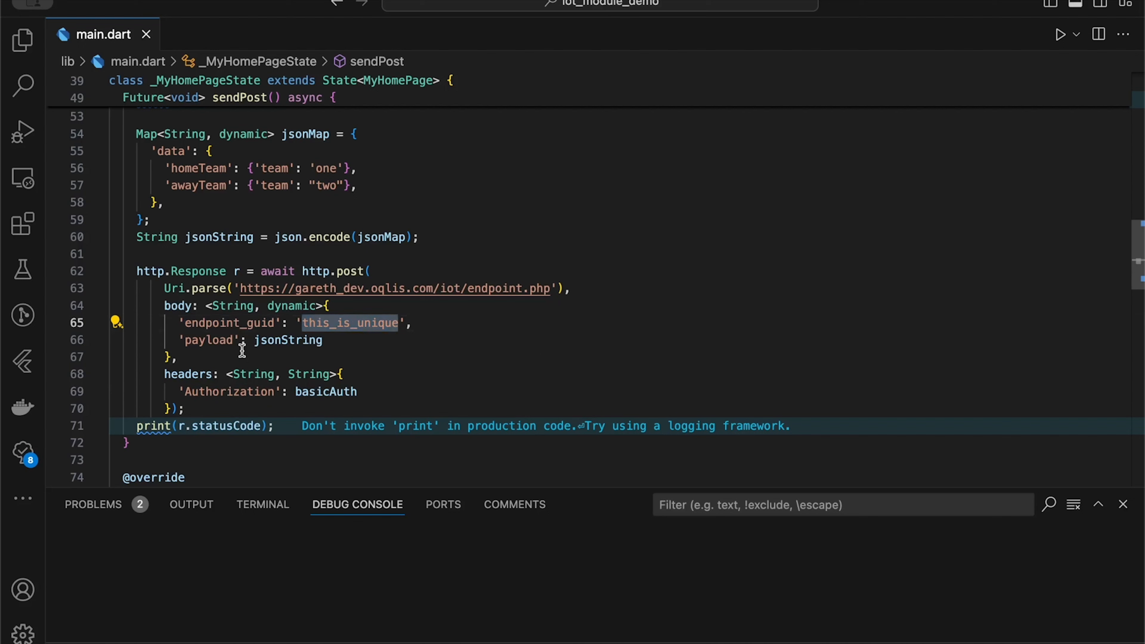
double_click(199, 342)
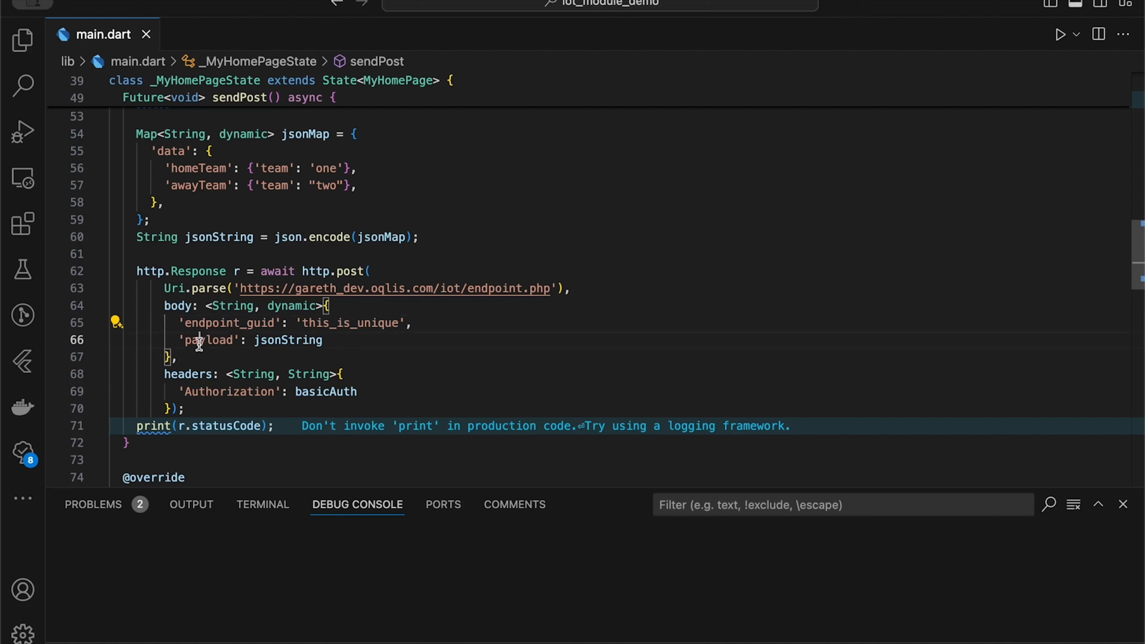
double_click(289, 340)
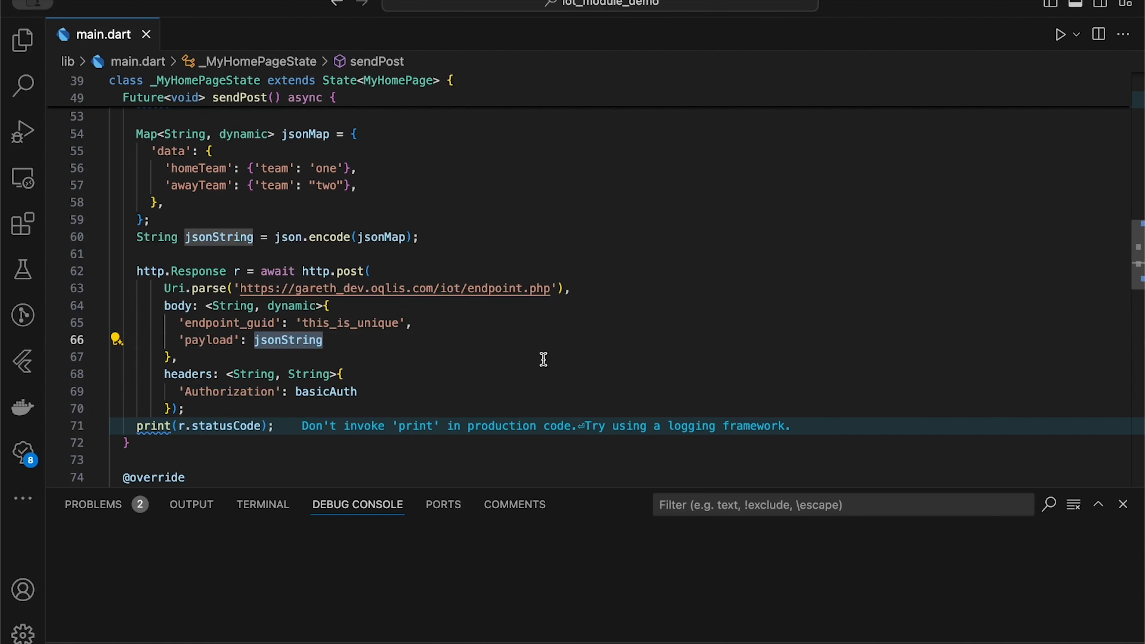
double_click(230, 391)
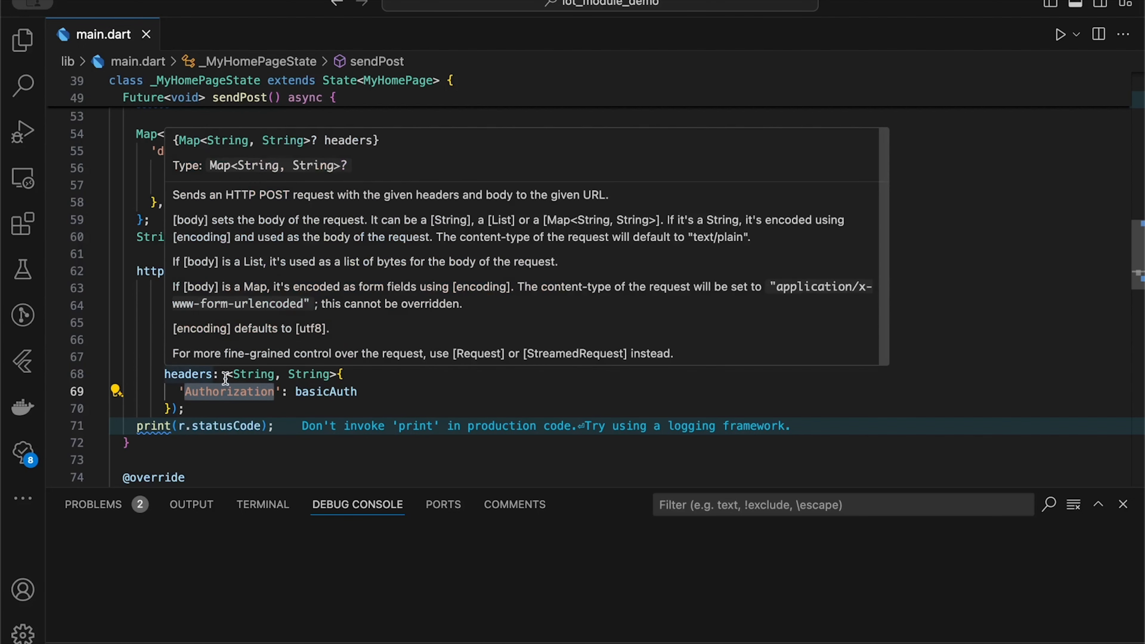
double_click(316, 392)
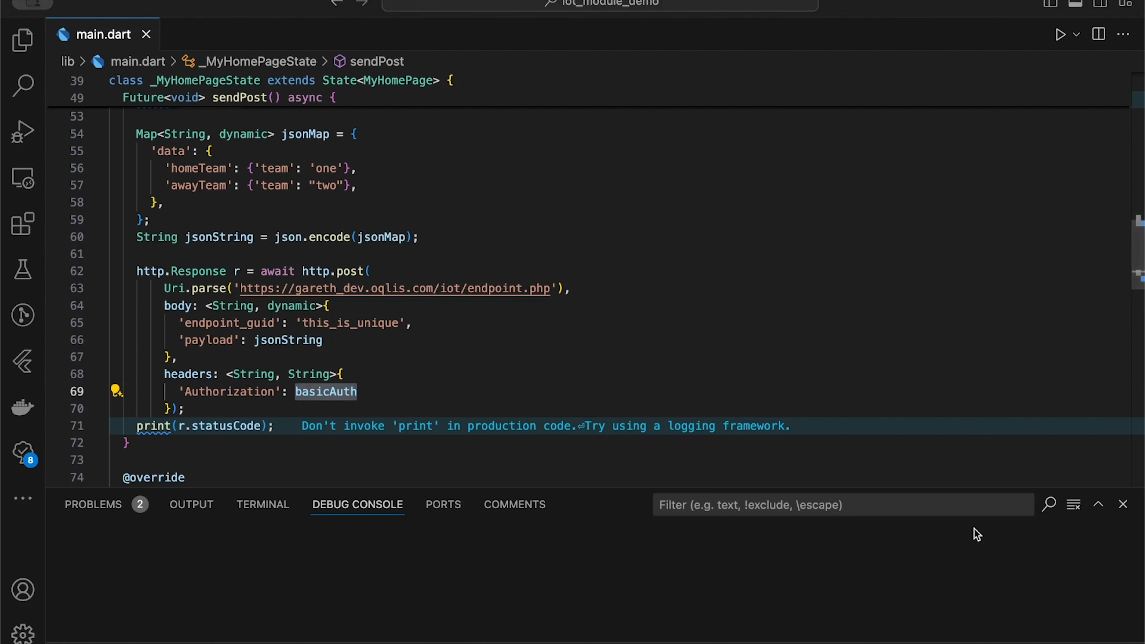
- Return to the OQLIS endpoint page in the browser and examine the JSON package preview
key("super+Tab")
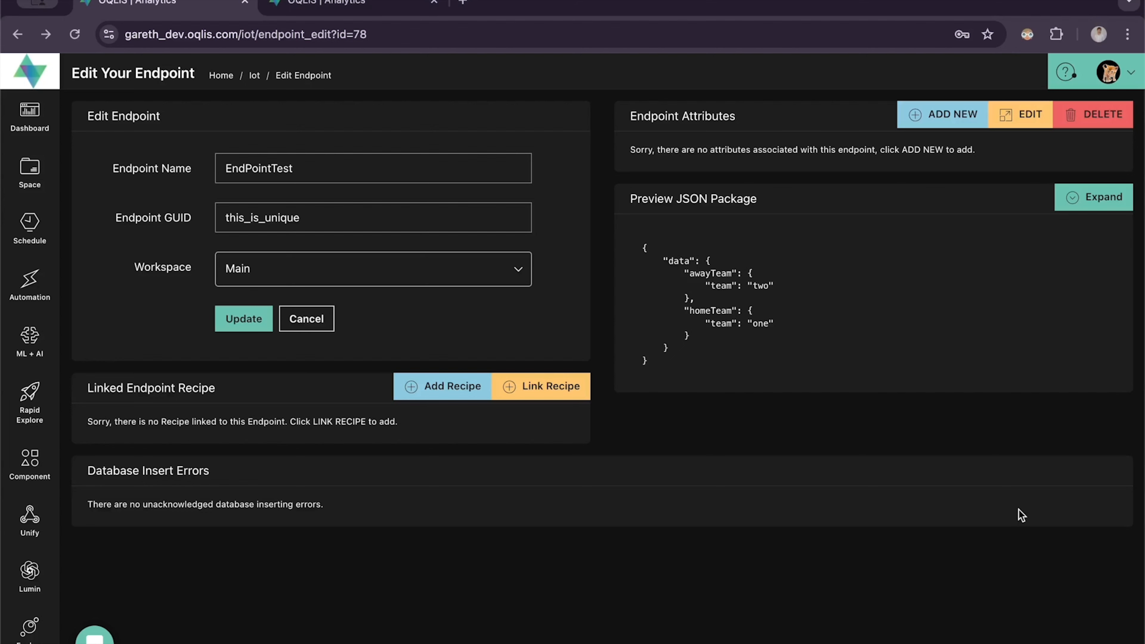
left_click_drag(641, 248, 775, 368)
key("super+Tab")
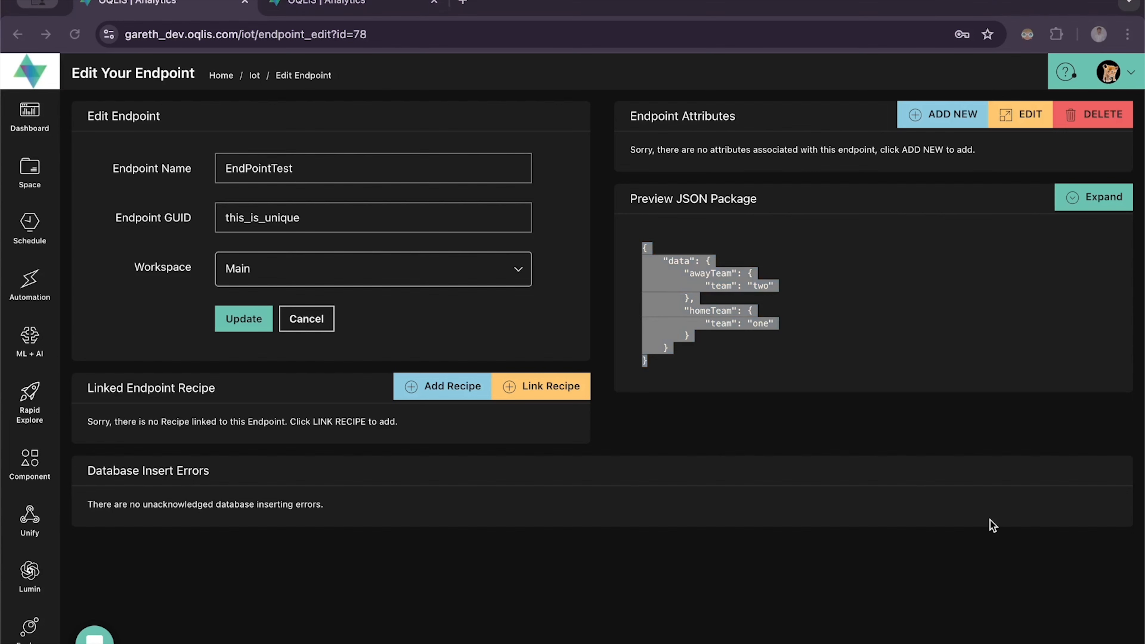
left_click(991, 503)
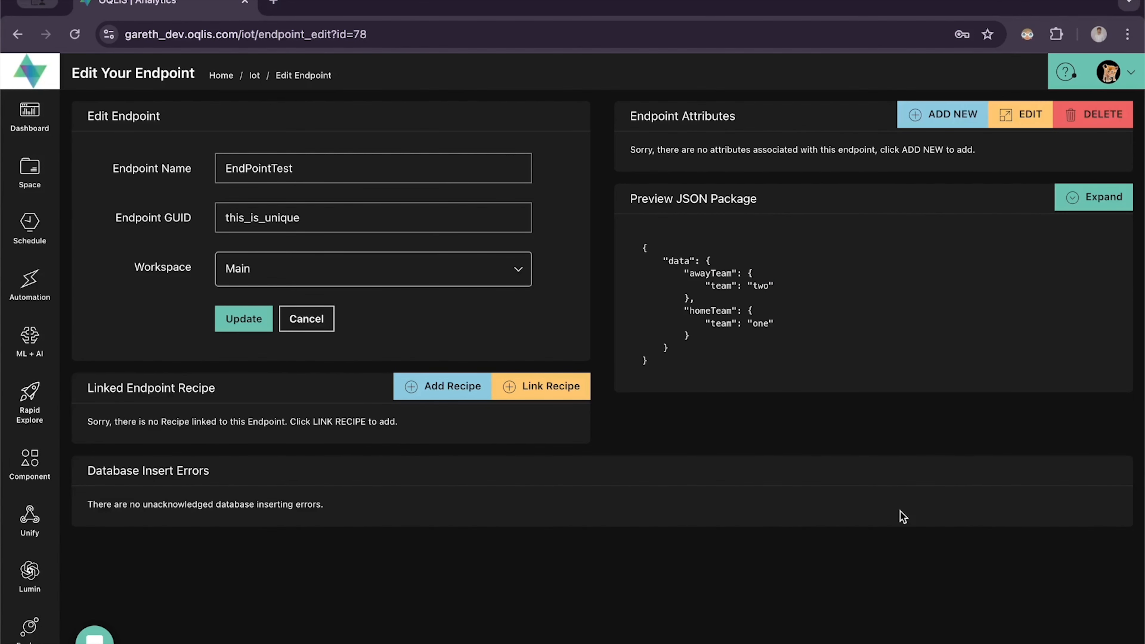
- Start a new recipe for the endpoint and name it name_of_recipe
left_click(448, 391)
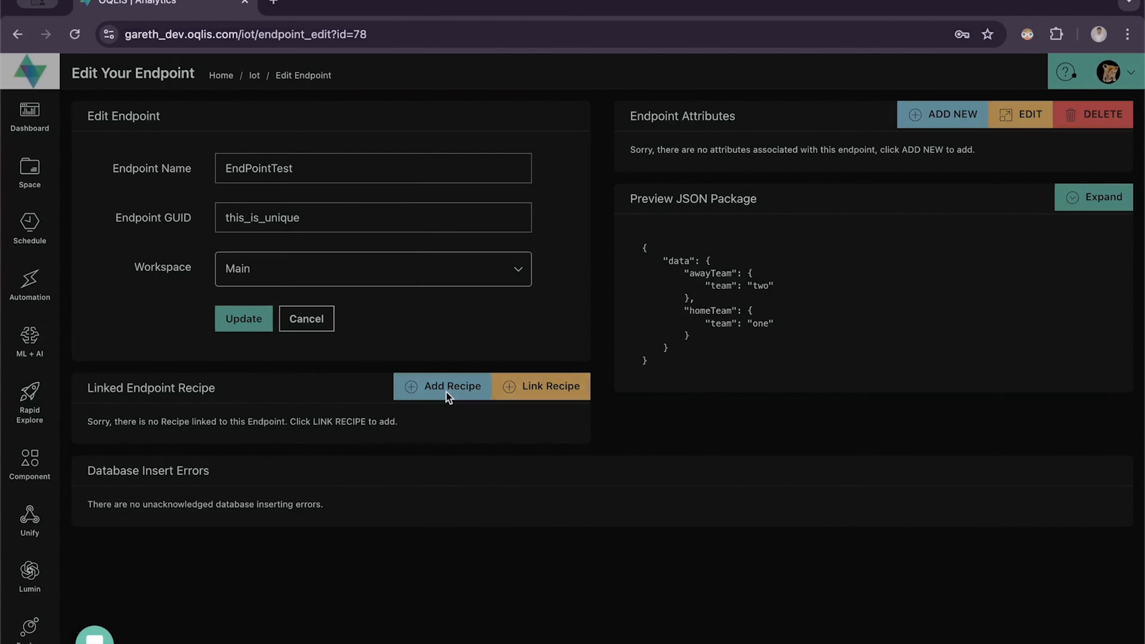
left_click(518, 185)
type("name")
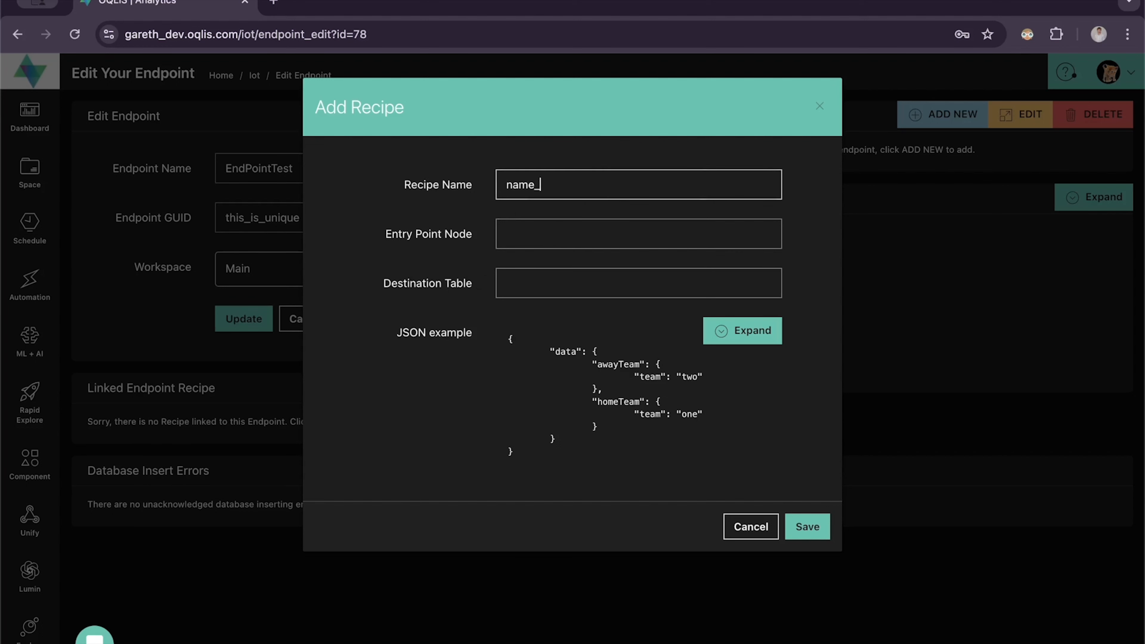
type("_of_recipe")
- Examine the JSON example's data, awayTeam and homeTeam nodes as candidates for the recipe's entry point node
left_click(512, 240)
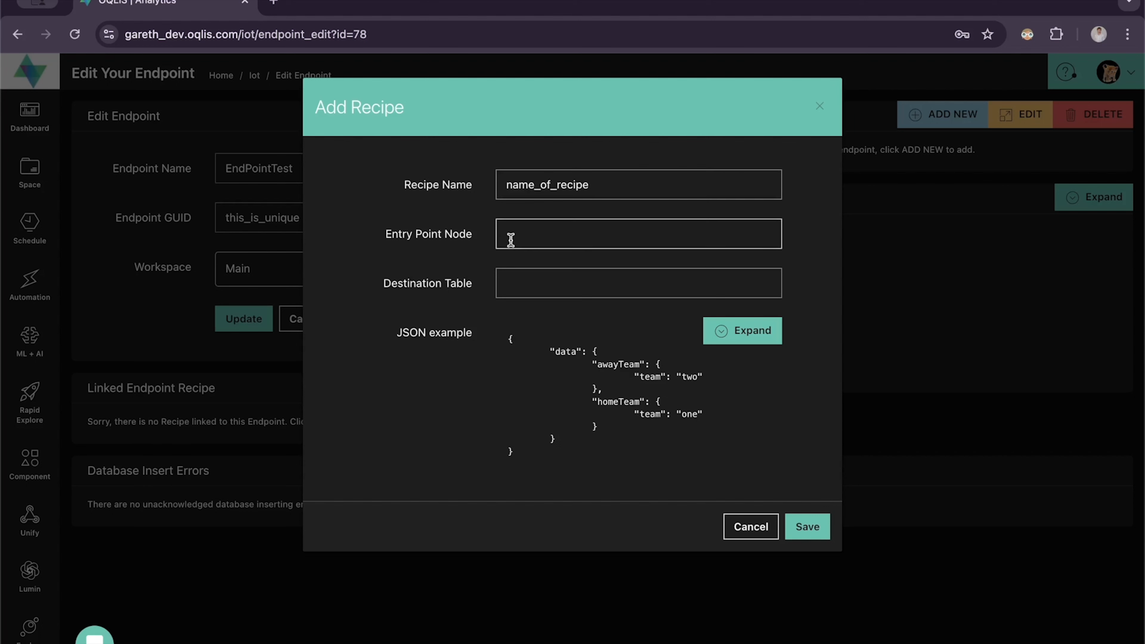
left_click_drag(548, 352, 611, 438)
left_click(609, 409)
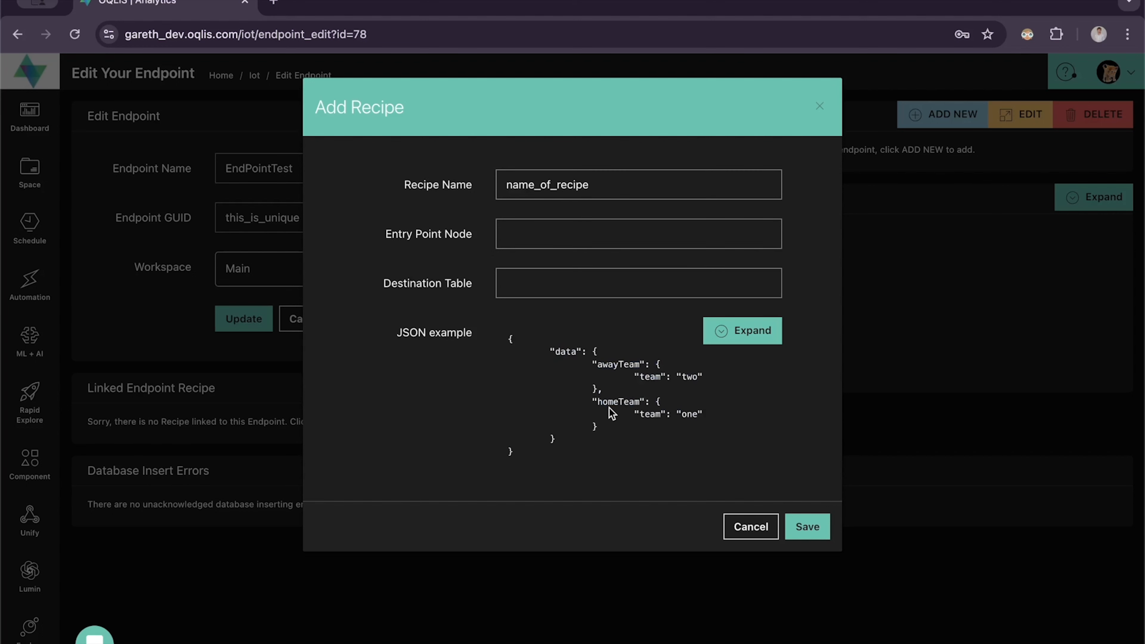
left_click_drag(546, 352, 633, 428)
left_click(633, 428)
double_click(613, 367)
left_click_drag(593, 364, 694, 390)
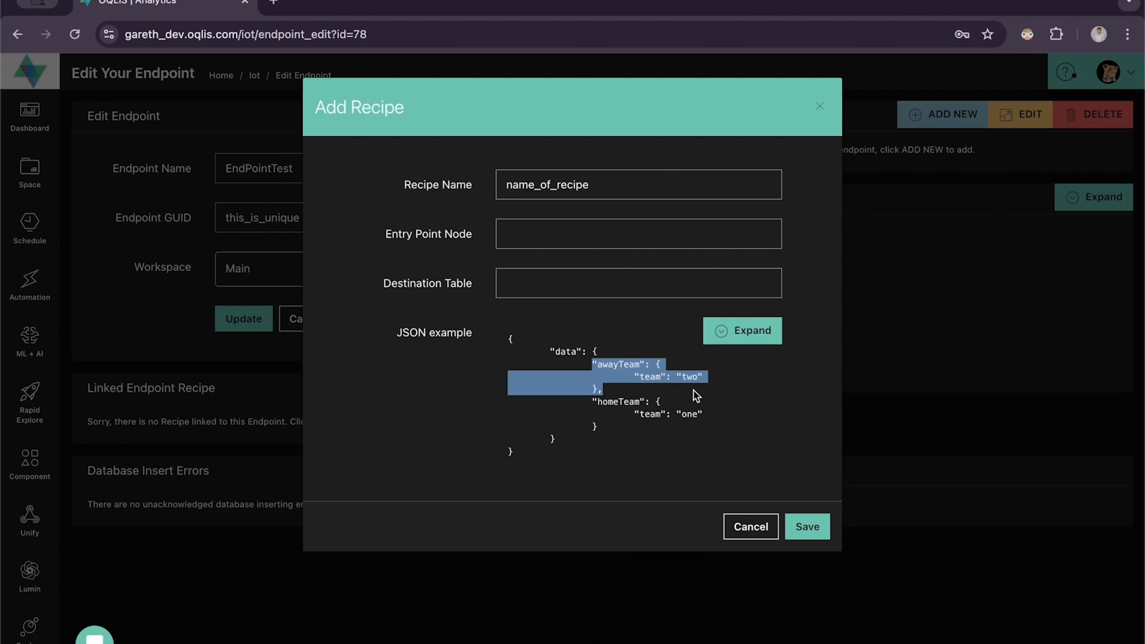
left_click(496, 378)
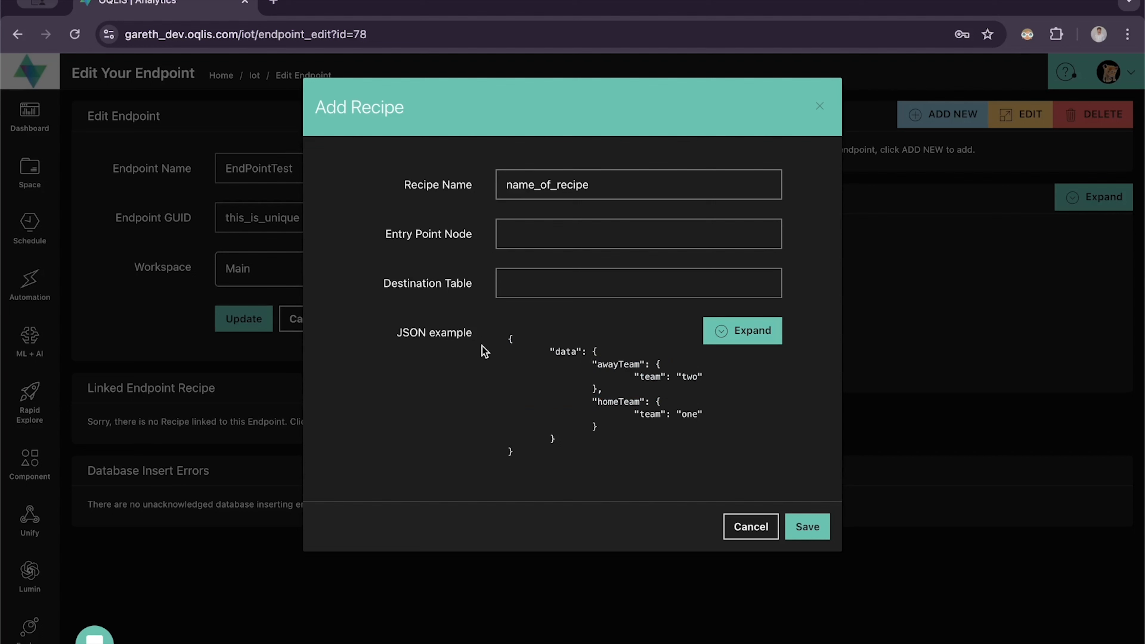
- Set the recipe's destination table to destination_table, leave the entry point node empty, and save the recipe
left_click(533, 279)
left_click(500, 357)
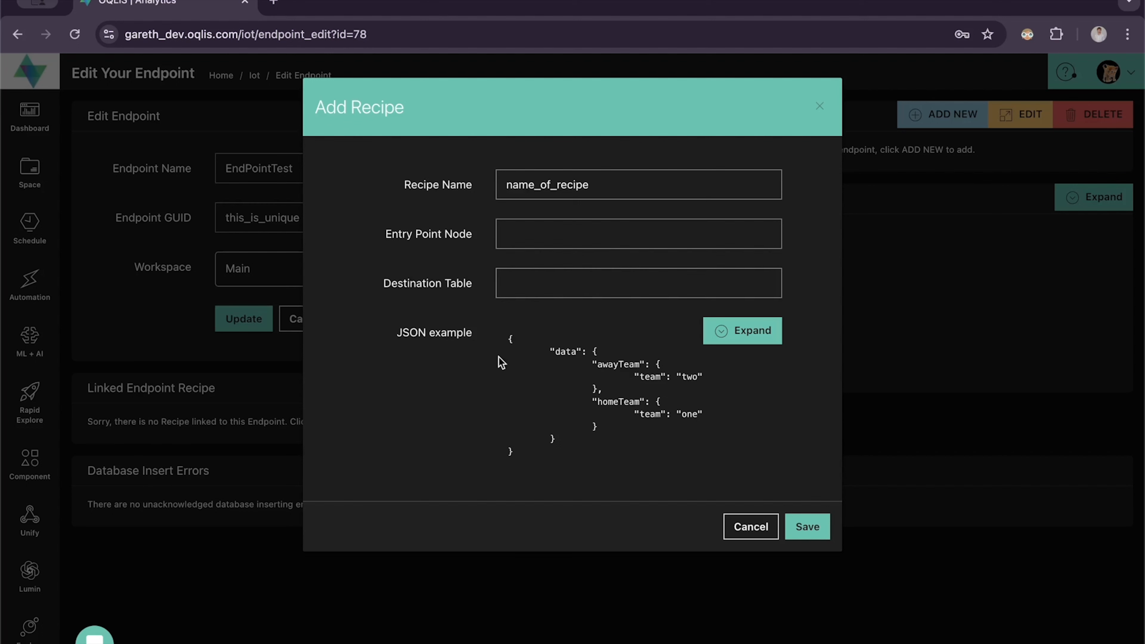
left_click(523, 282)
type("destination_table")
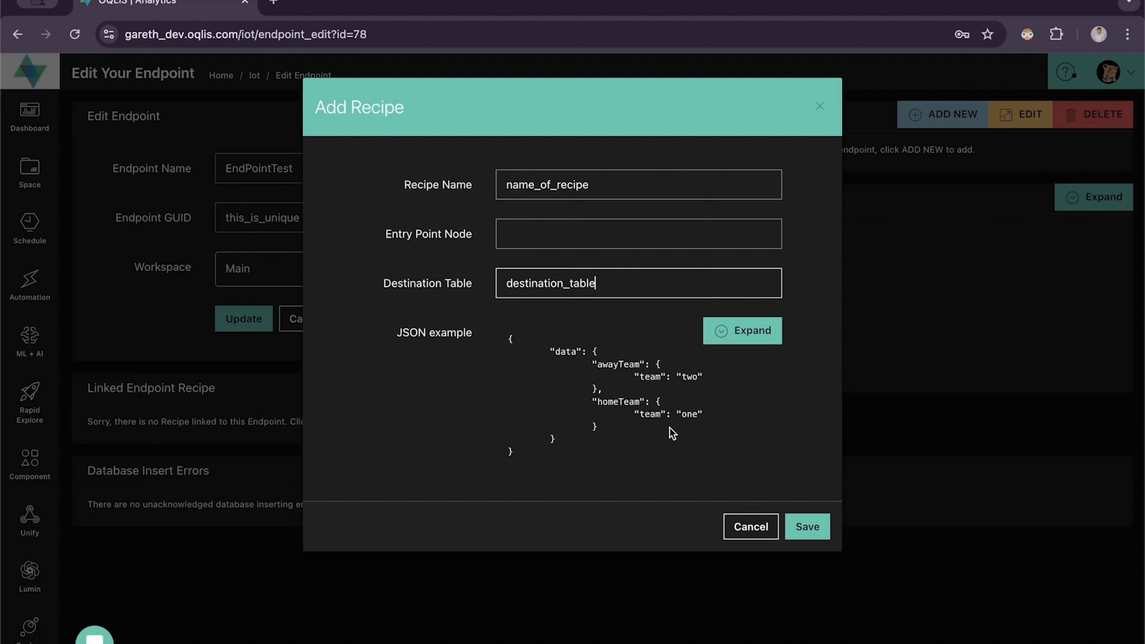
left_click(799, 536)
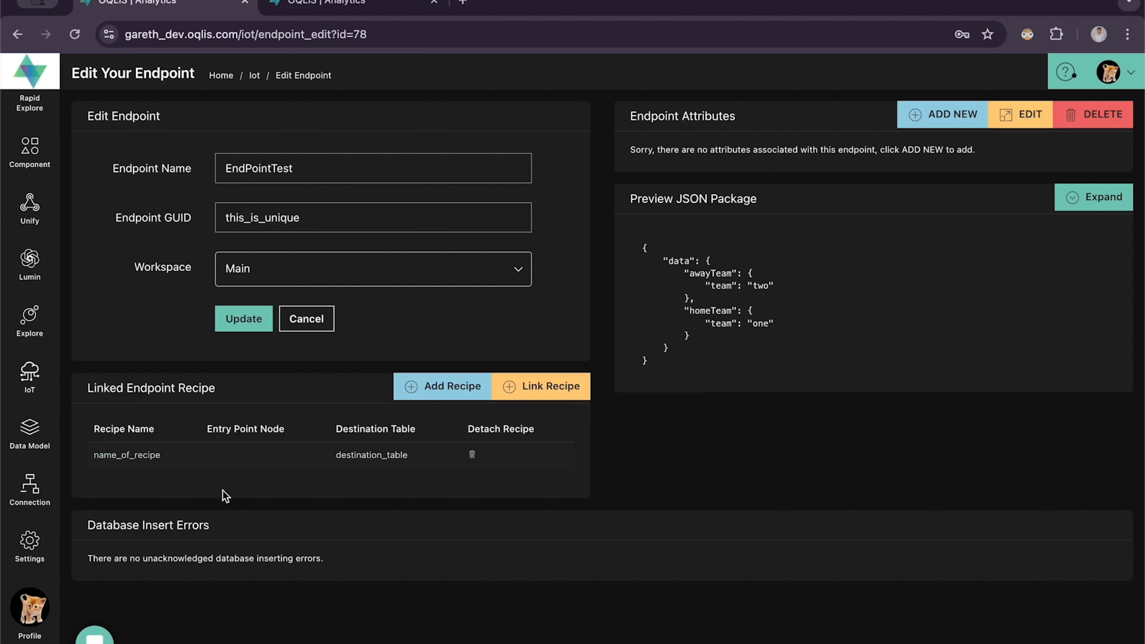
- Switch to the new data model page and set its connection to Data Platform iot with the Admin access level
left_click(318, 10)
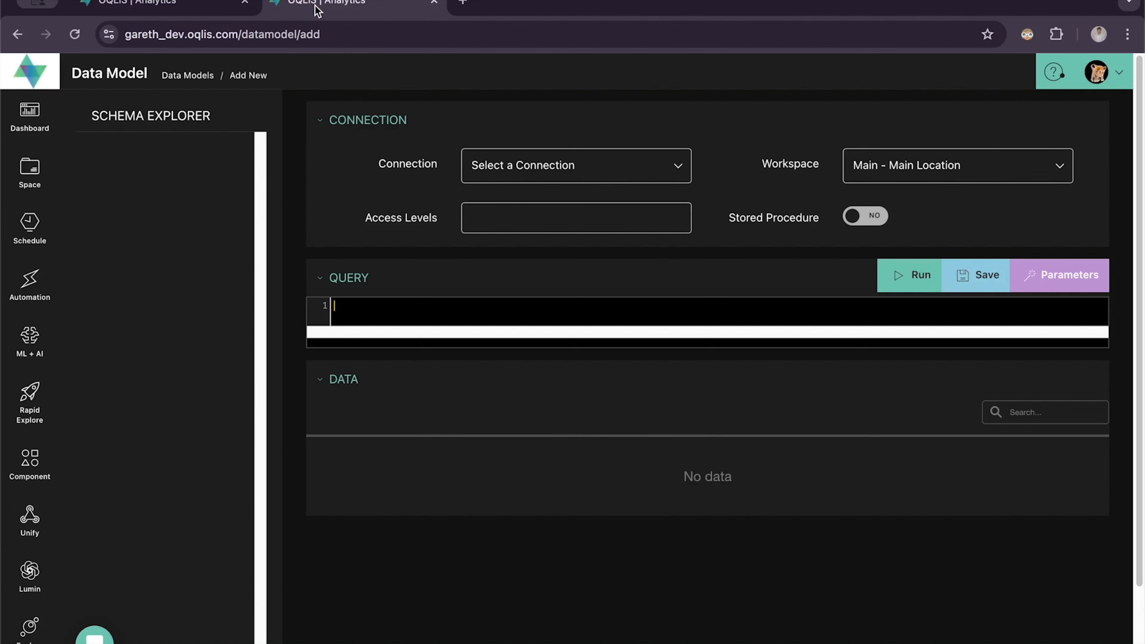
left_click(535, 174)
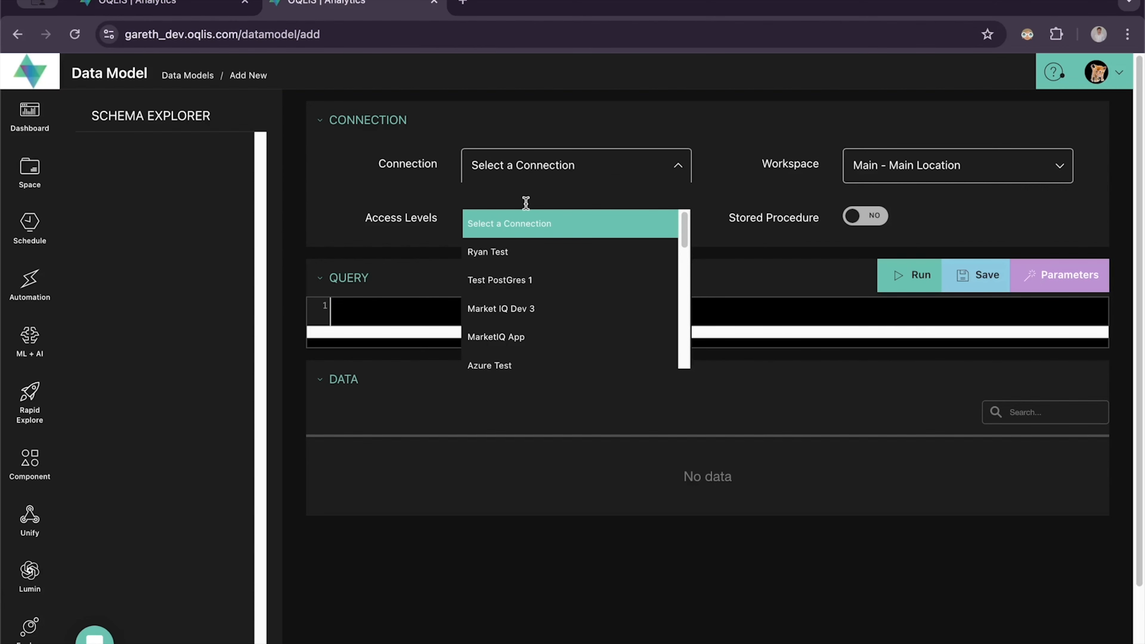
type("iot")
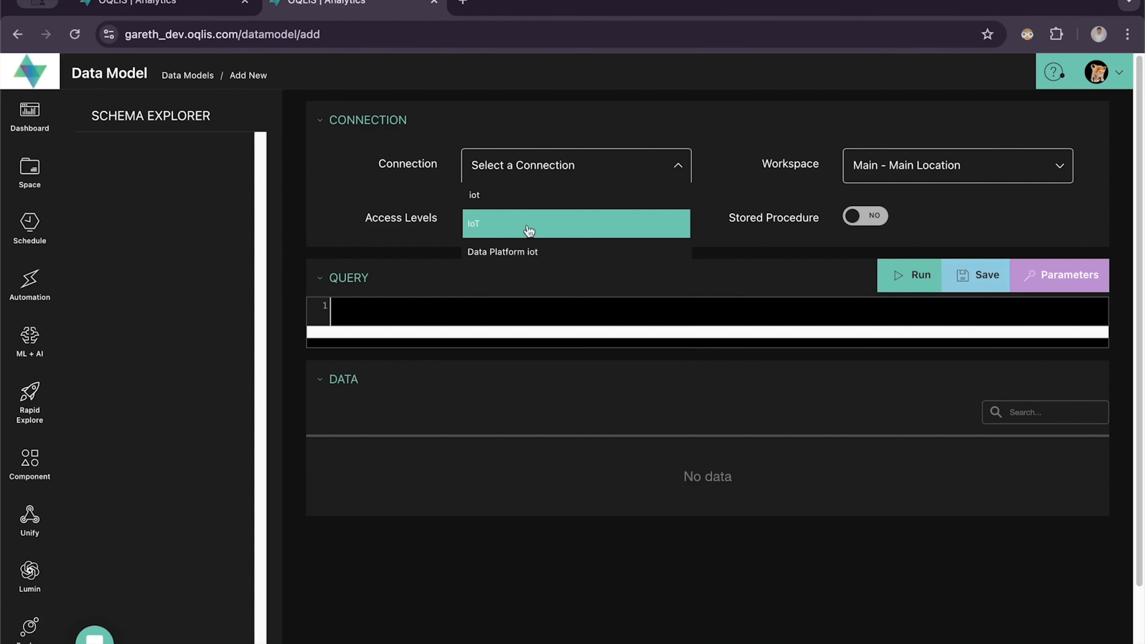
left_click(525, 252)
left_click(504, 212)
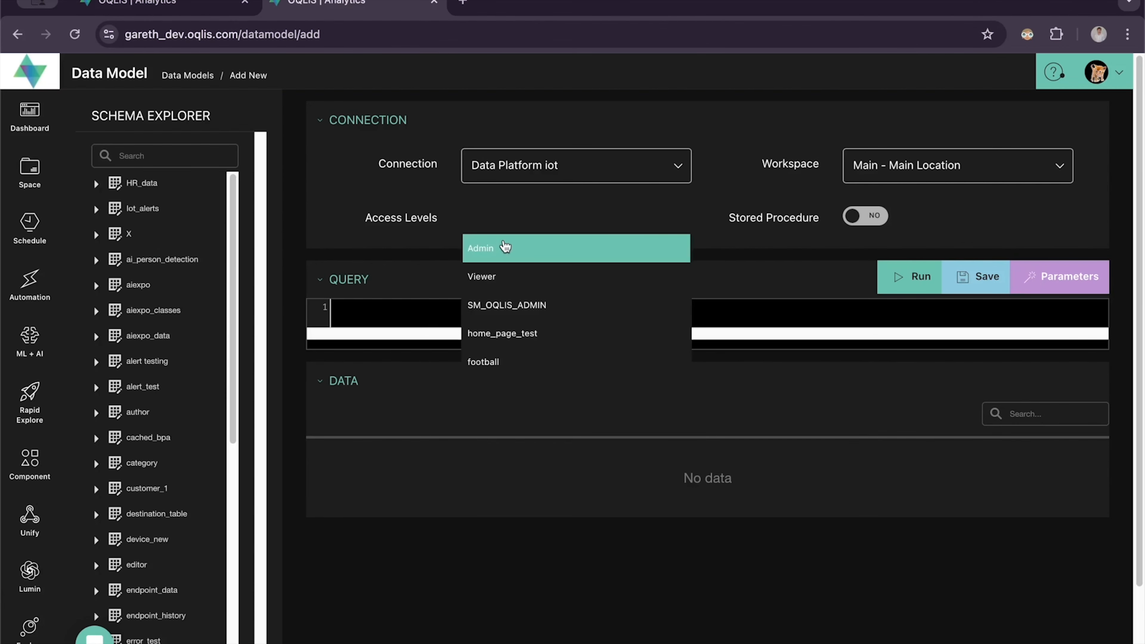
left_click(502, 252)
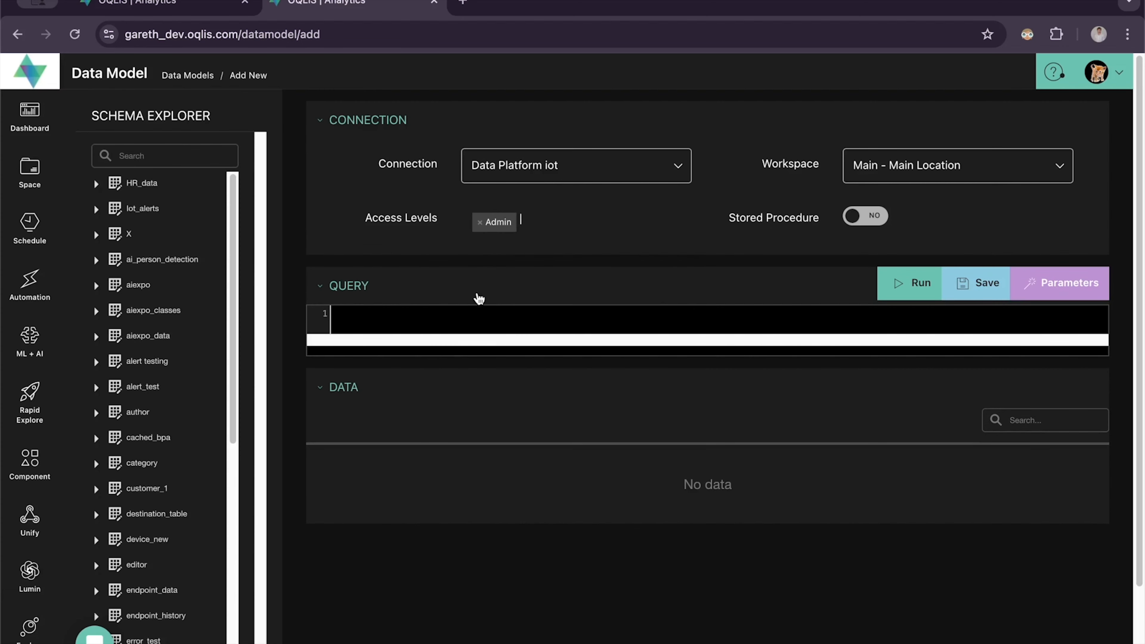
- Write the query SELECT * FROM destination_table and run it
left_click(476, 317)
type("SELECT * FROM destination_table")
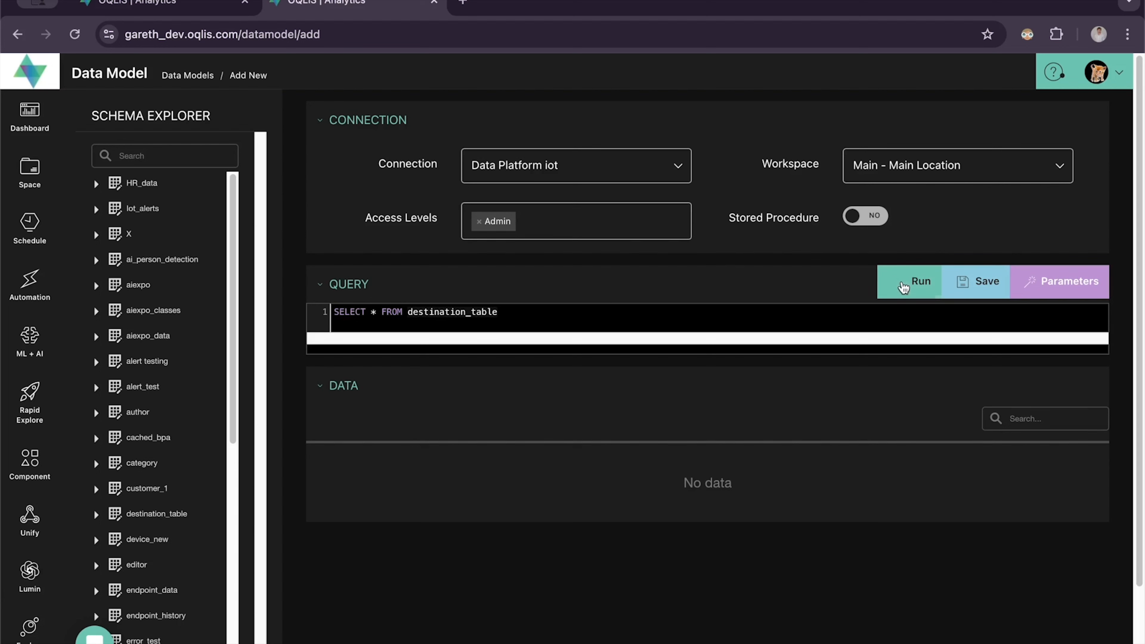
left_click(905, 286)
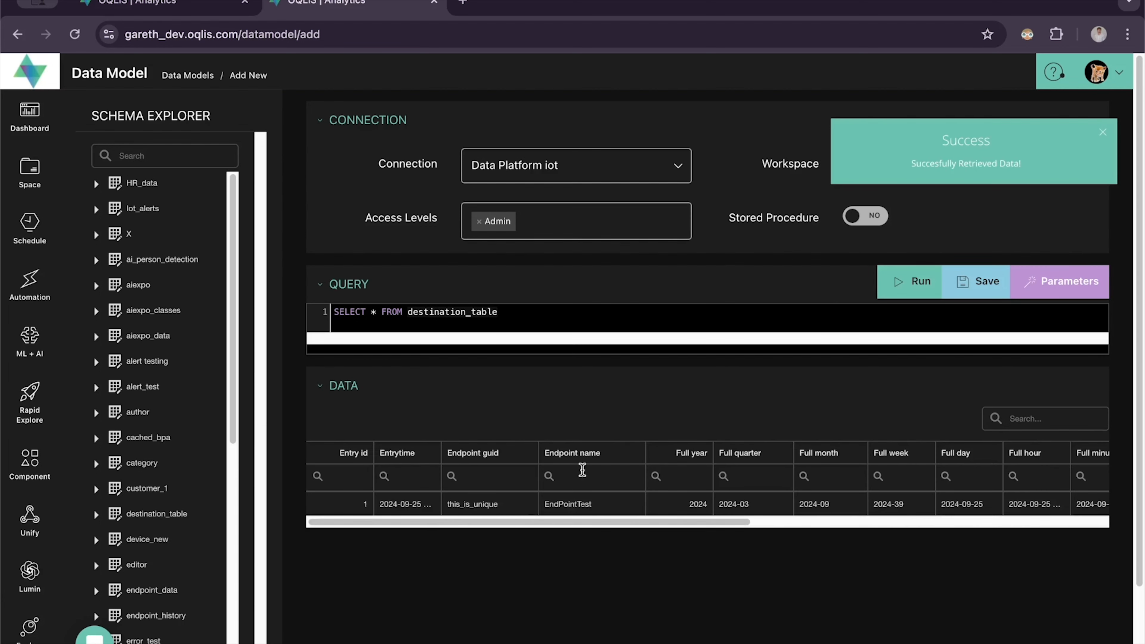
- Examine all columns of the query result, including the away and home team data, and return to the home page
left_click_drag(471, 525, 920, 526)
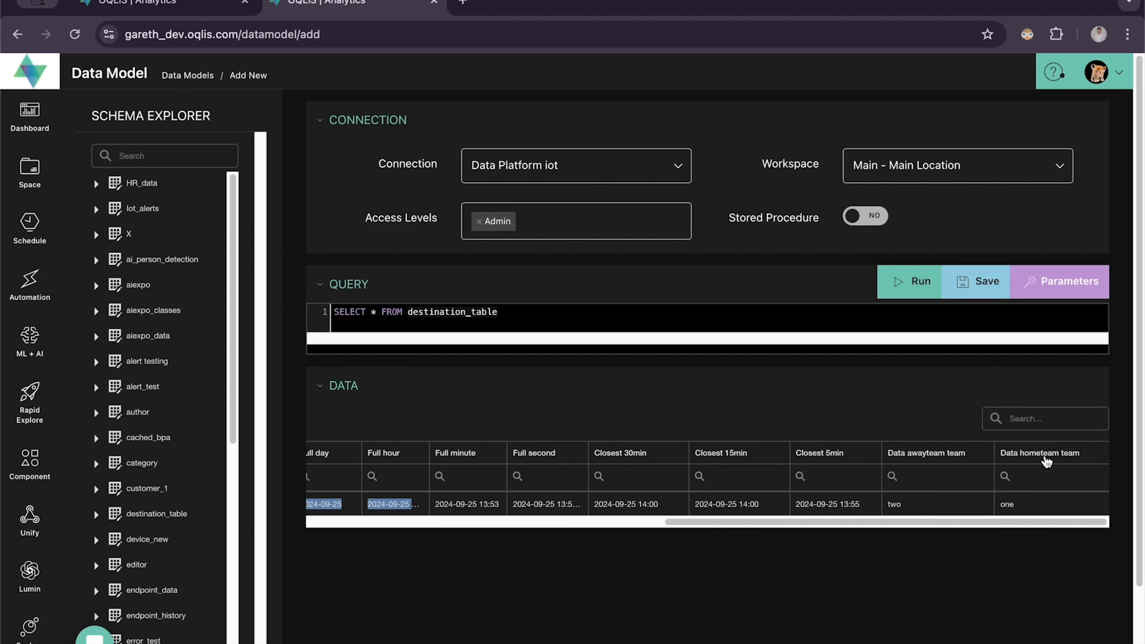
left_click_drag(1010, 525, 639, 537)
left_click(632, 397)
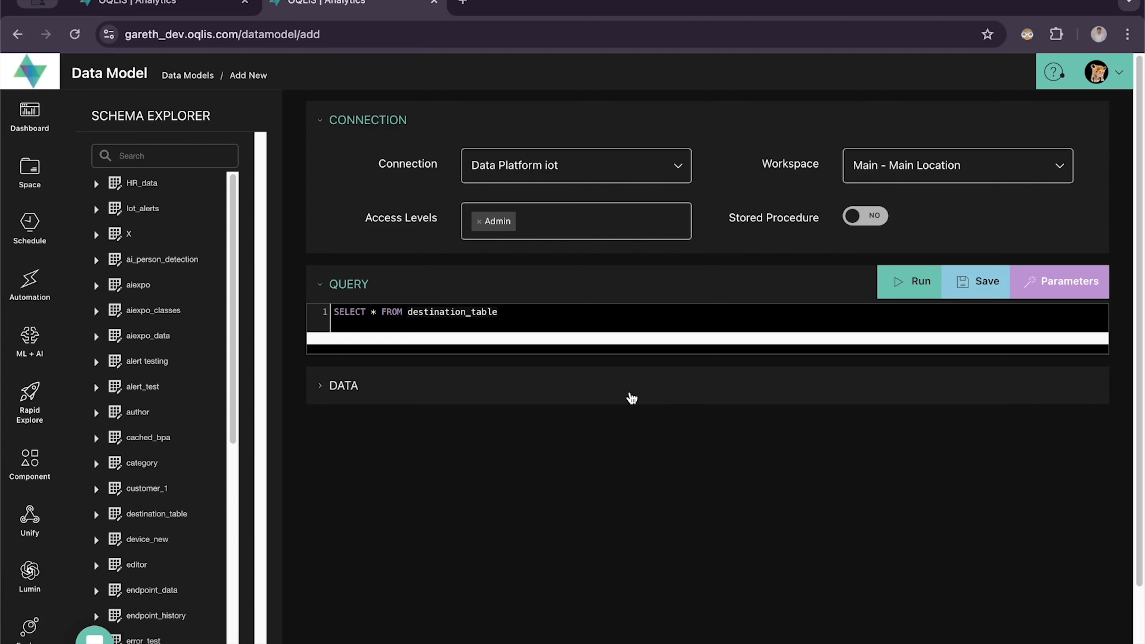
left_click(632, 397)
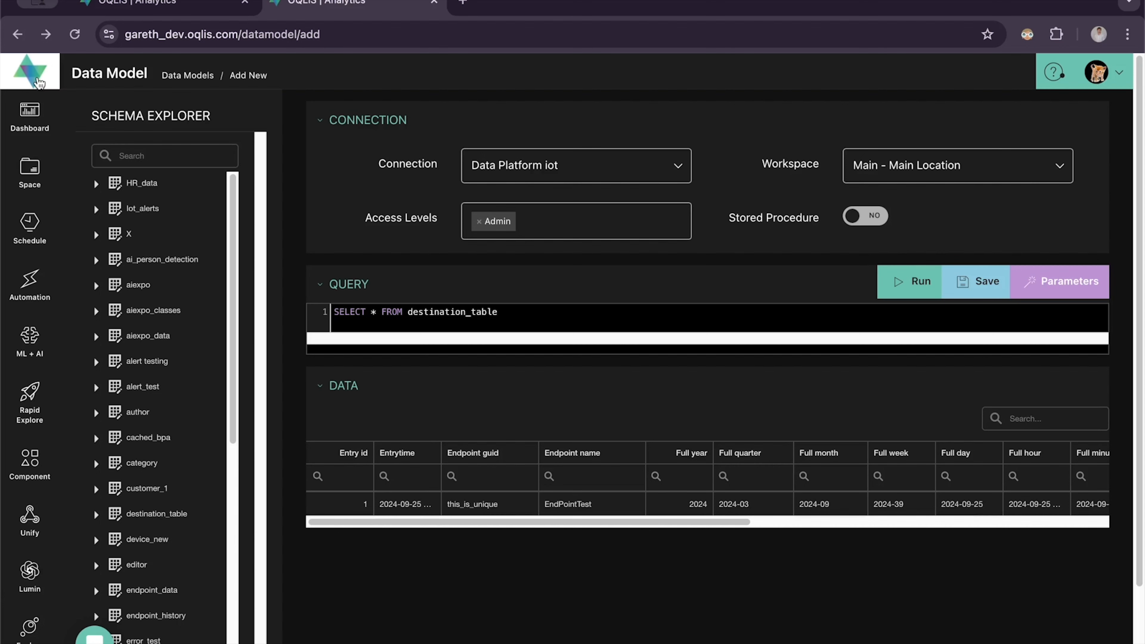
left_click(38, 80)
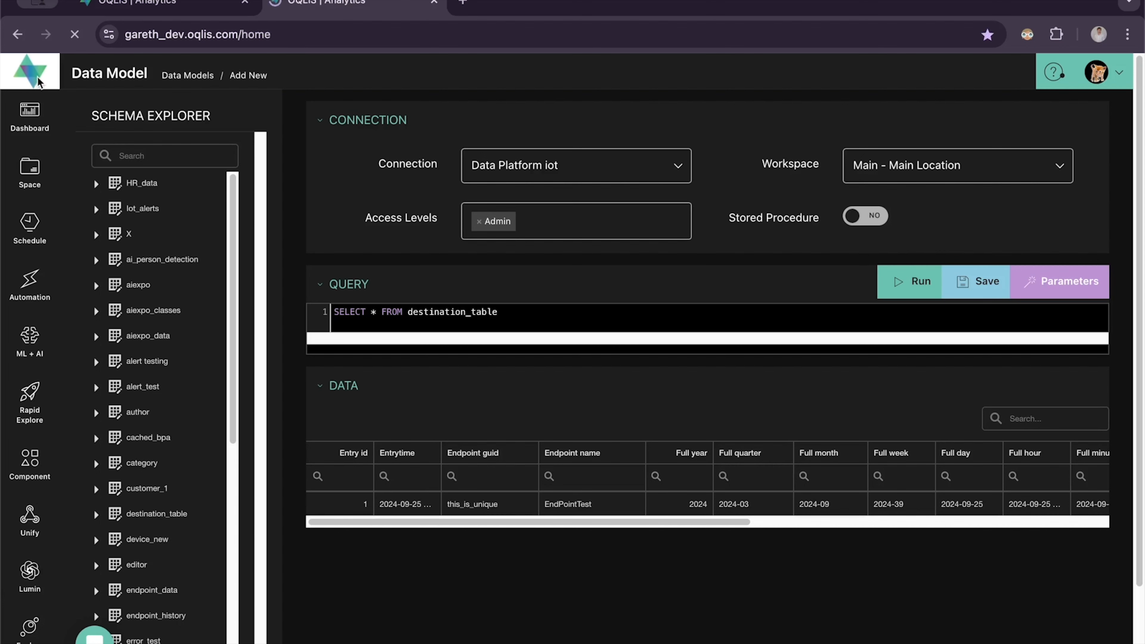